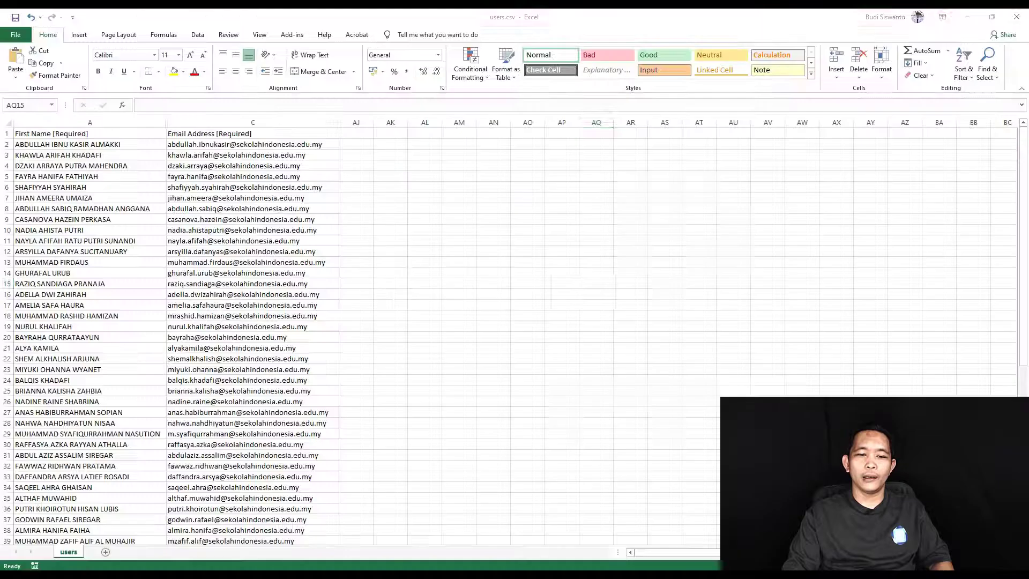
- Minimize Excel's users.csv sheet to bring Chrome with Google Classroom into view
scroll(117, 303, down, 8)
scroll(117, 303, up, 8)
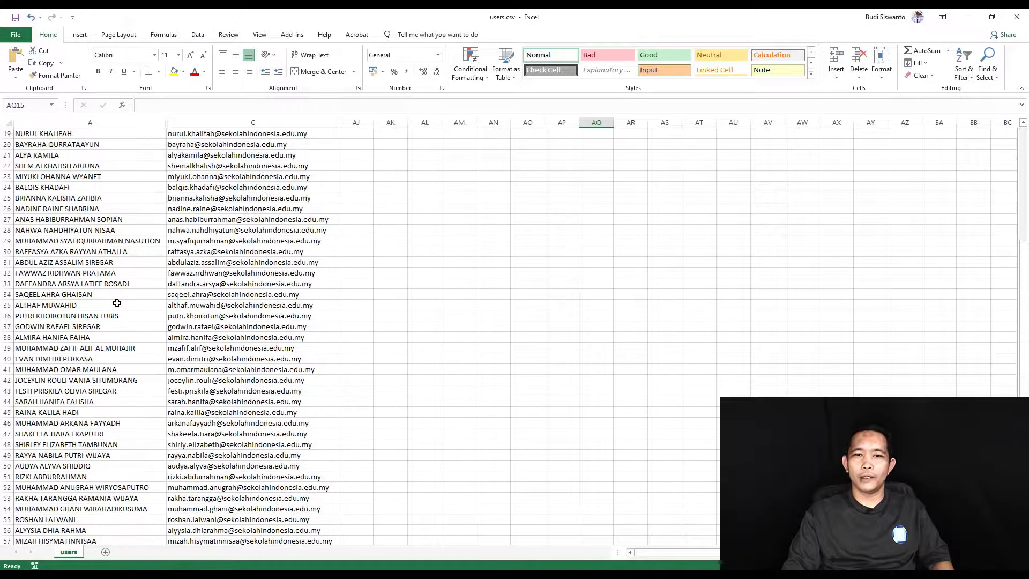
click(967, 16)
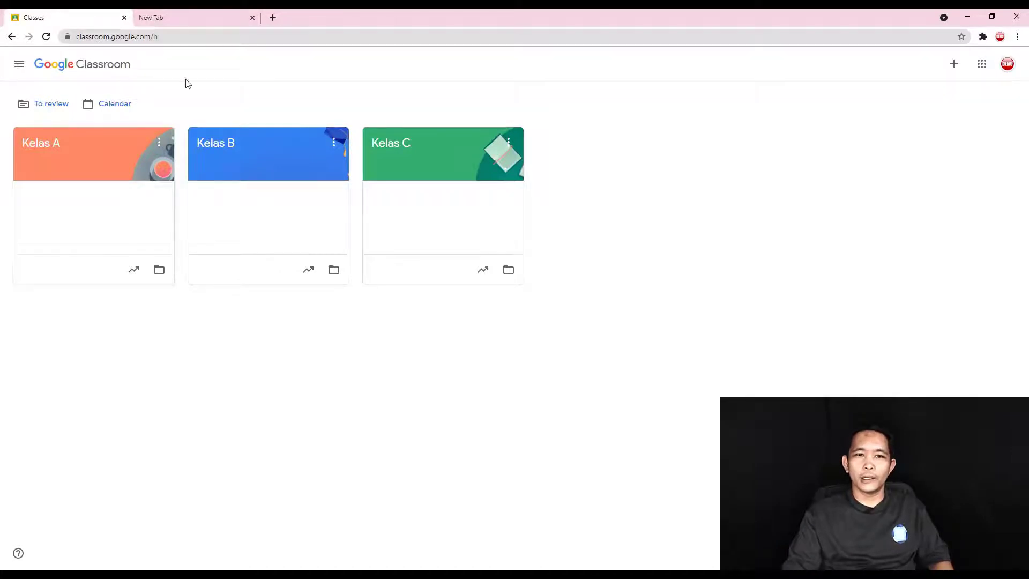
- Confirm Kelas A's People list has no students, return to the class list, and show Google apps
click(47, 145)
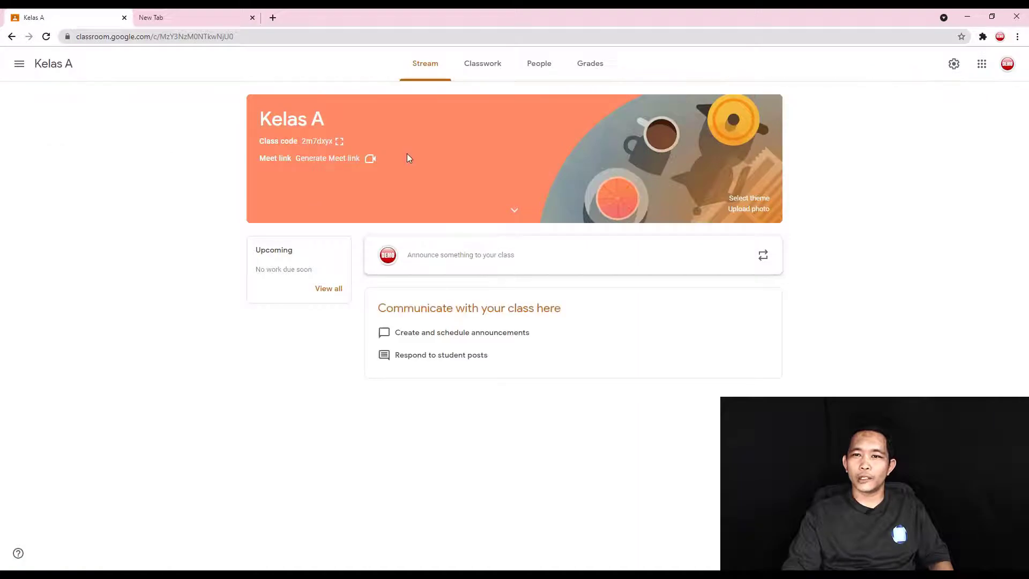
click(529, 72)
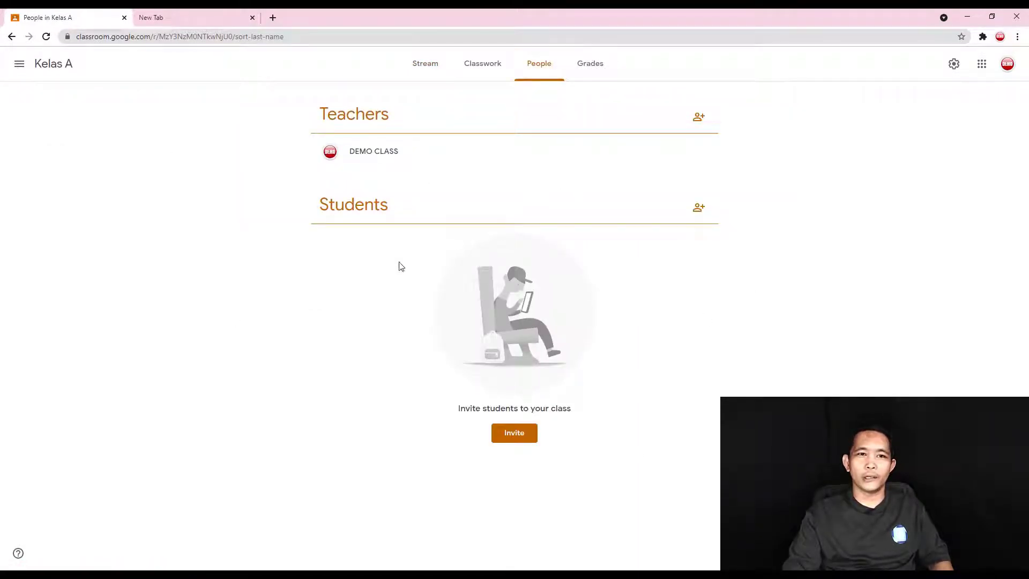
click(11, 37)
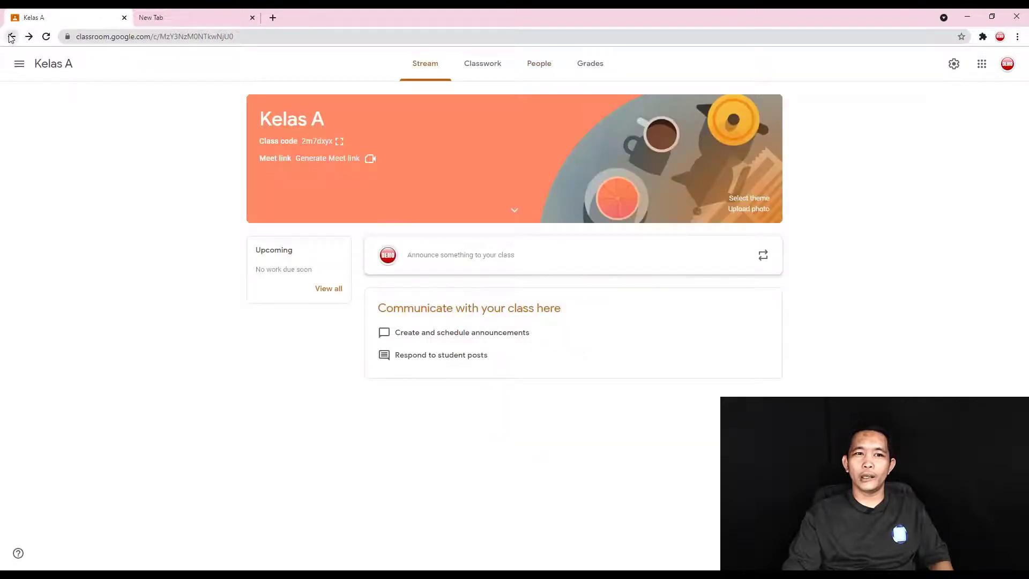
click(12, 37)
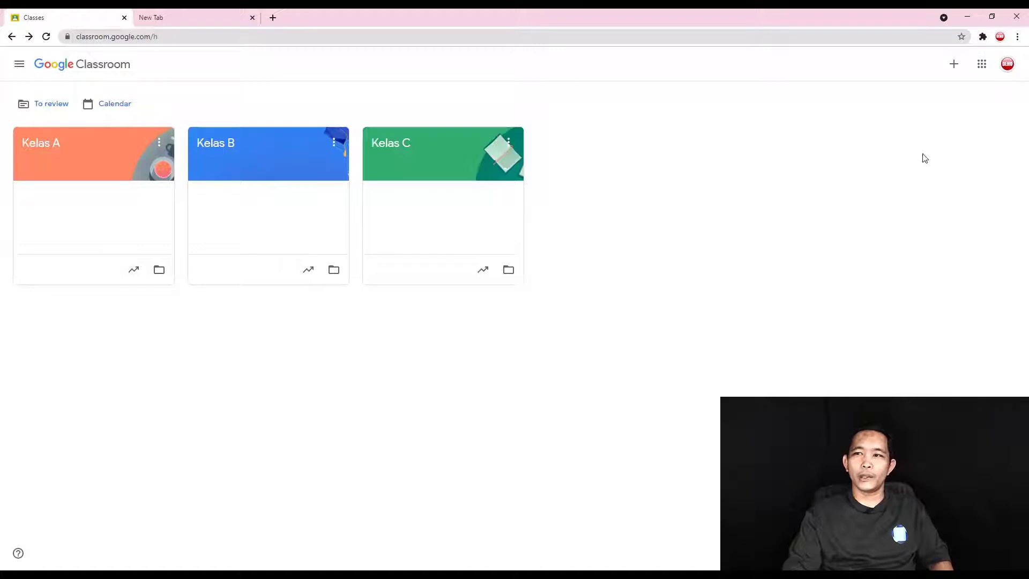
click(981, 67)
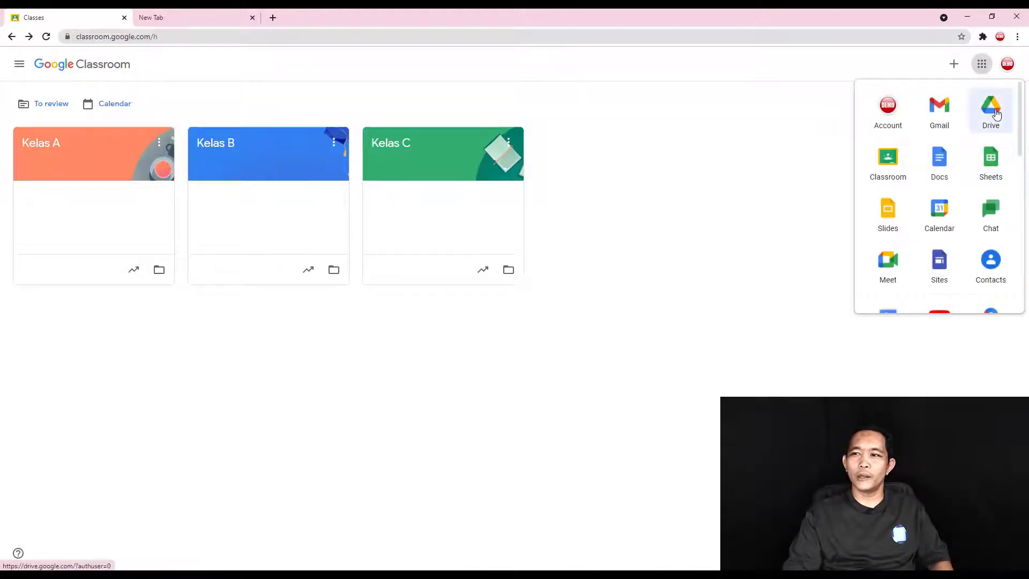
- Launch Google Drive in a new tab from the apps grid
click(992, 107)
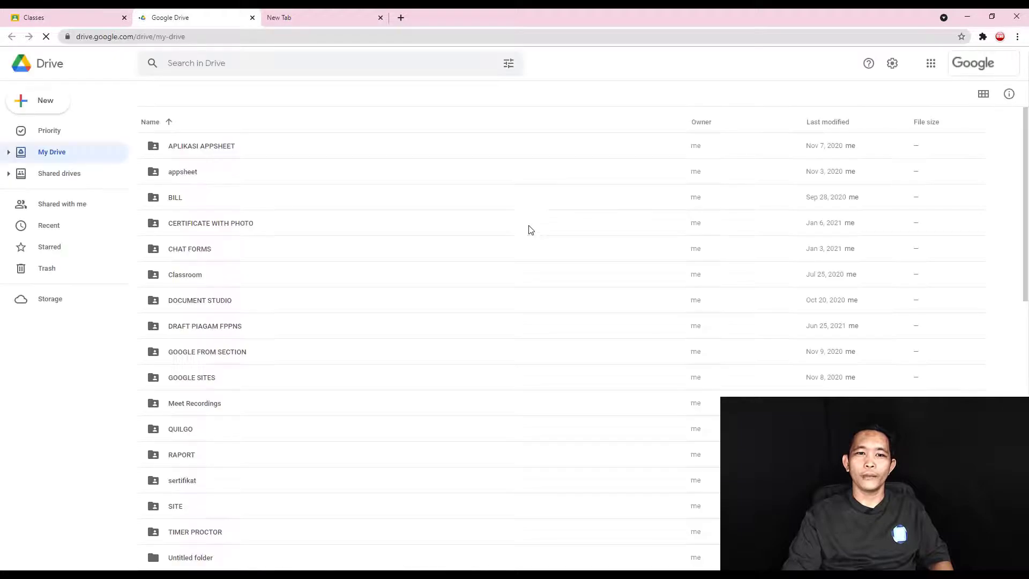
scroll(234, 273, down, 10)
scroll(257, 286, up, 10)
scroll(259, 287, down, 10)
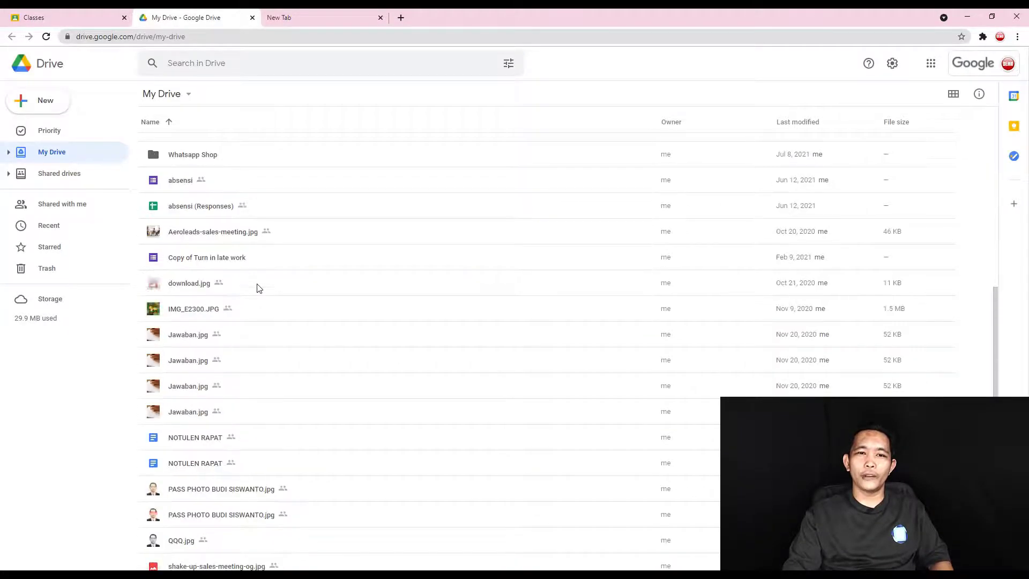
scroll(257, 288, up, 10)
scroll(240, 169, down, 2)
scroll(239, 172, up, 2)
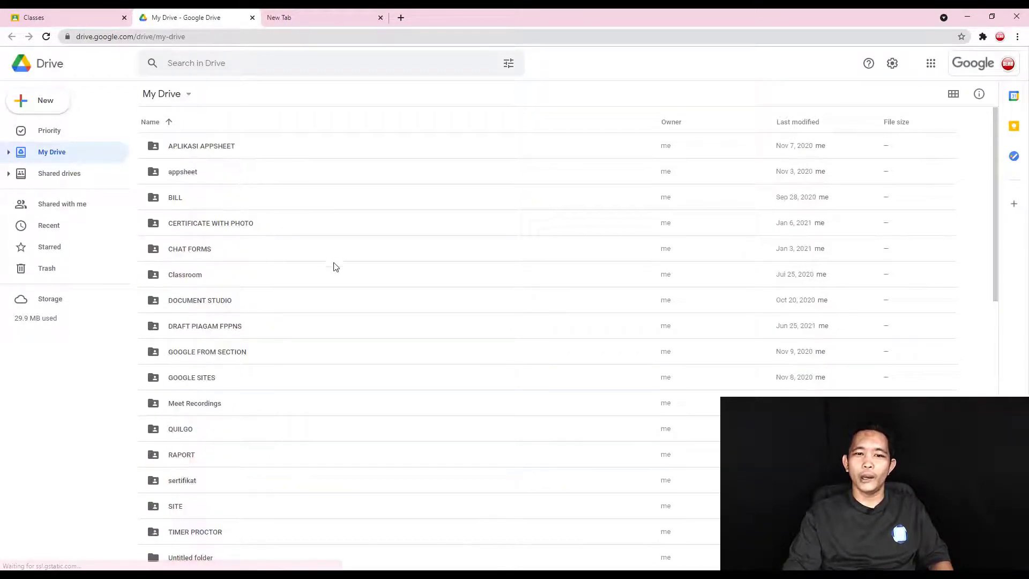
- Open the Classroom folder in My Drive to see the Kelas class folders
click(176, 276)
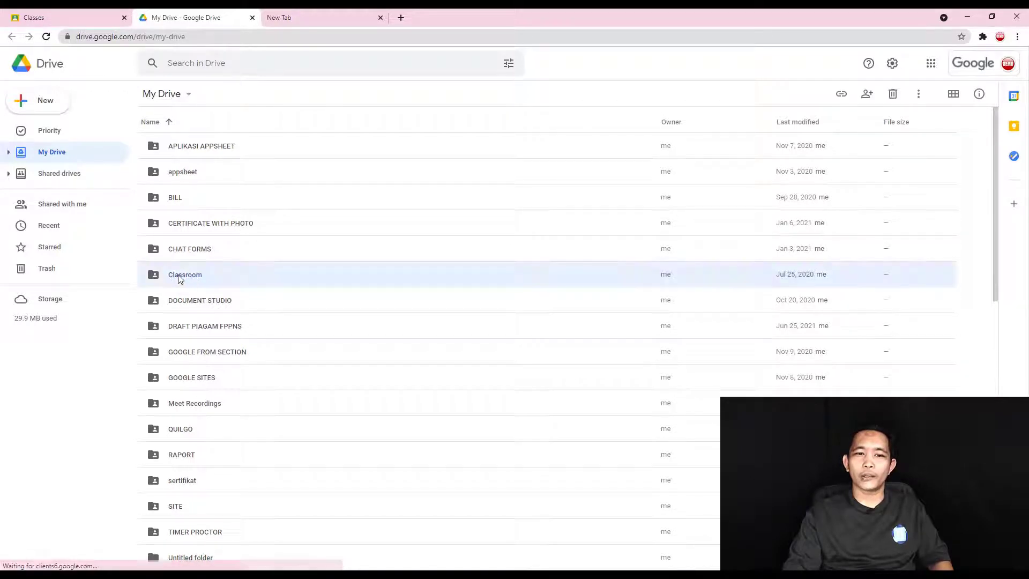
double_click(187, 277)
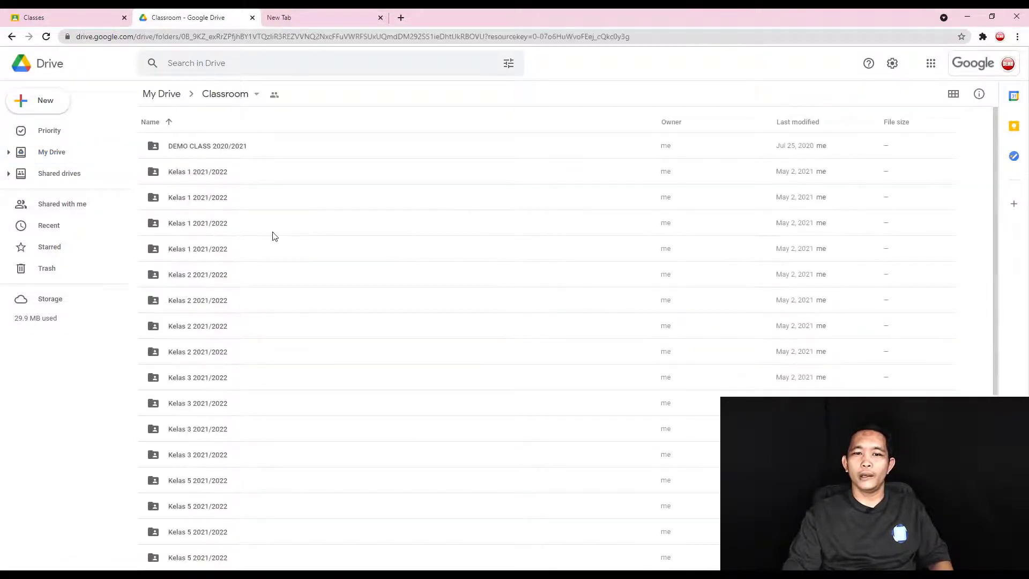
scroll(273, 235, down, 5)
scroll(273, 236, up, 5)
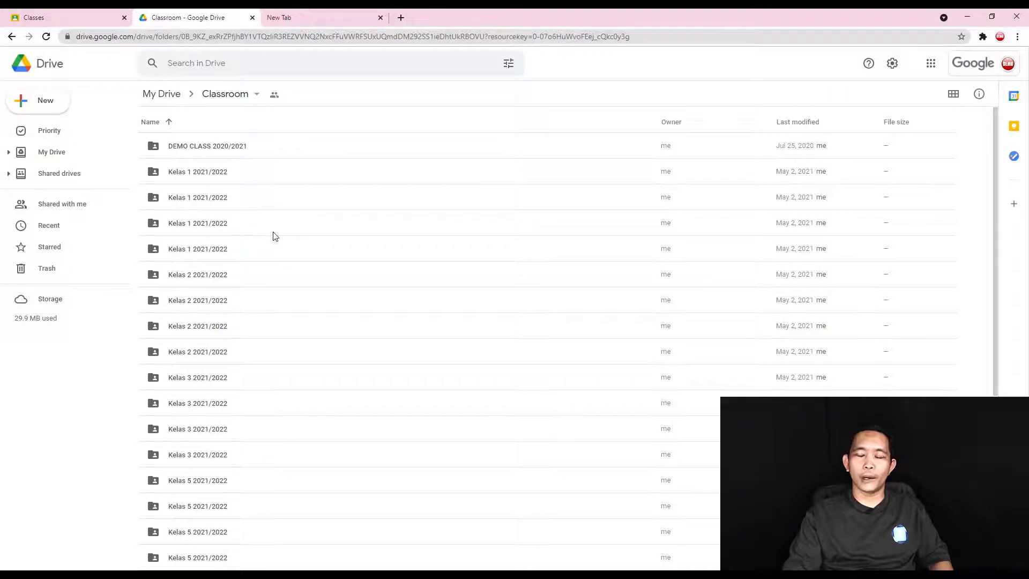
scroll(274, 236, down, 3)
scroll(273, 235, up, 3)
scroll(273, 236, down, 3)
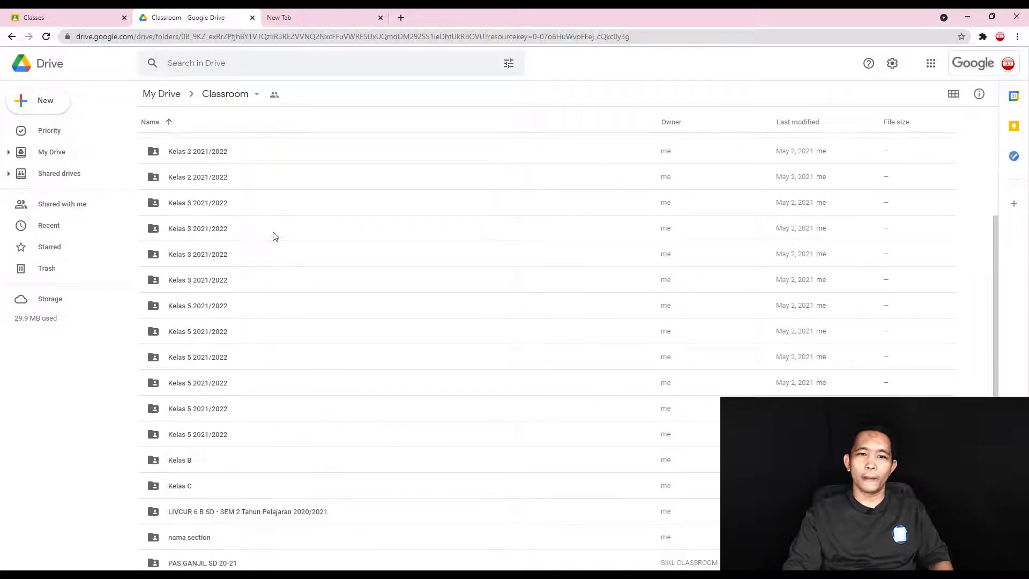
scroll(273, 236, up, 3)
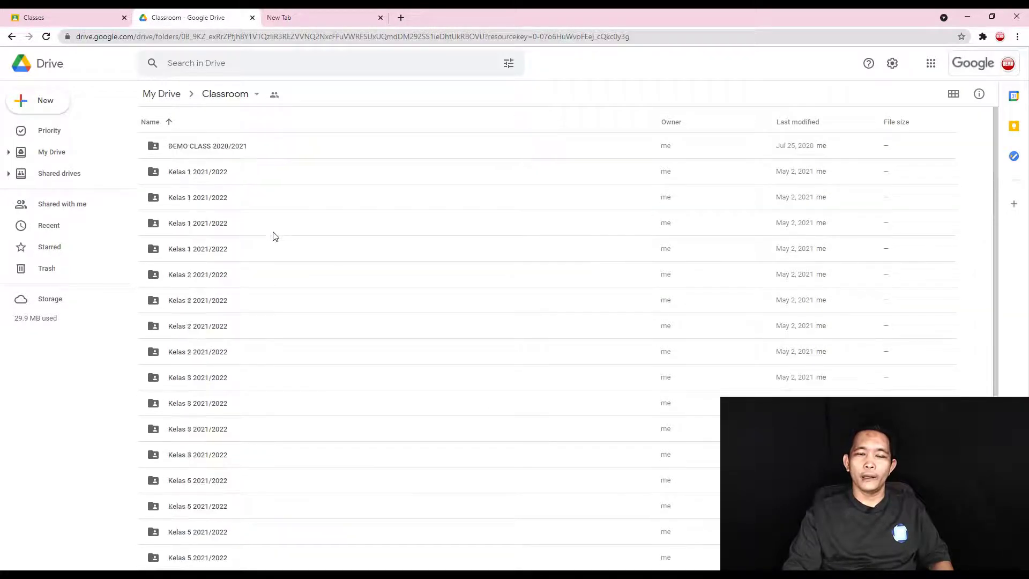
- Open the Classright spreadsheet from the Classroom folder and select cell C9
click(47, 109)
mouse_move(157, 197)
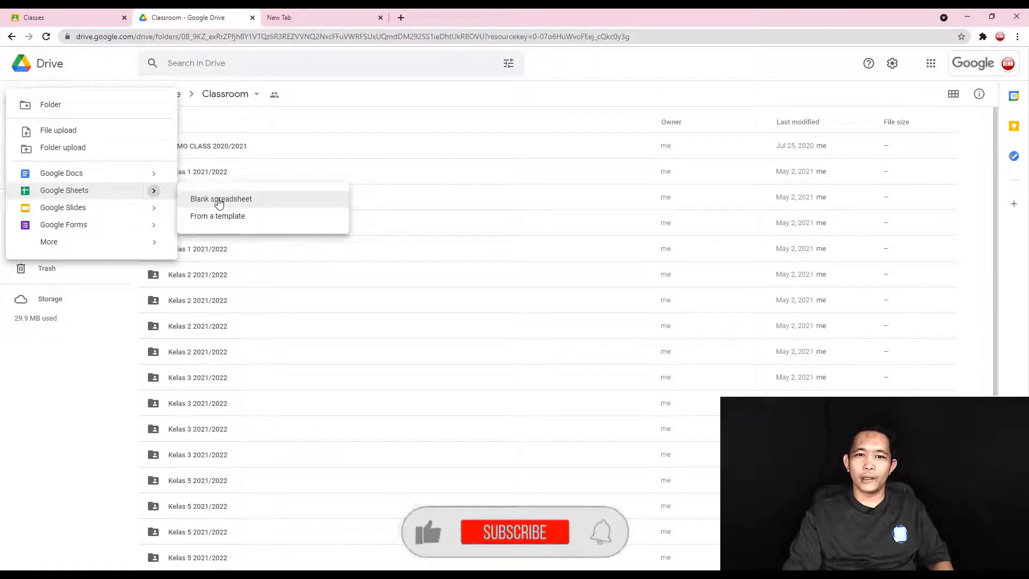
click(370, 326)
scroll(287, 441, down, 5)
double_click(185, 562)
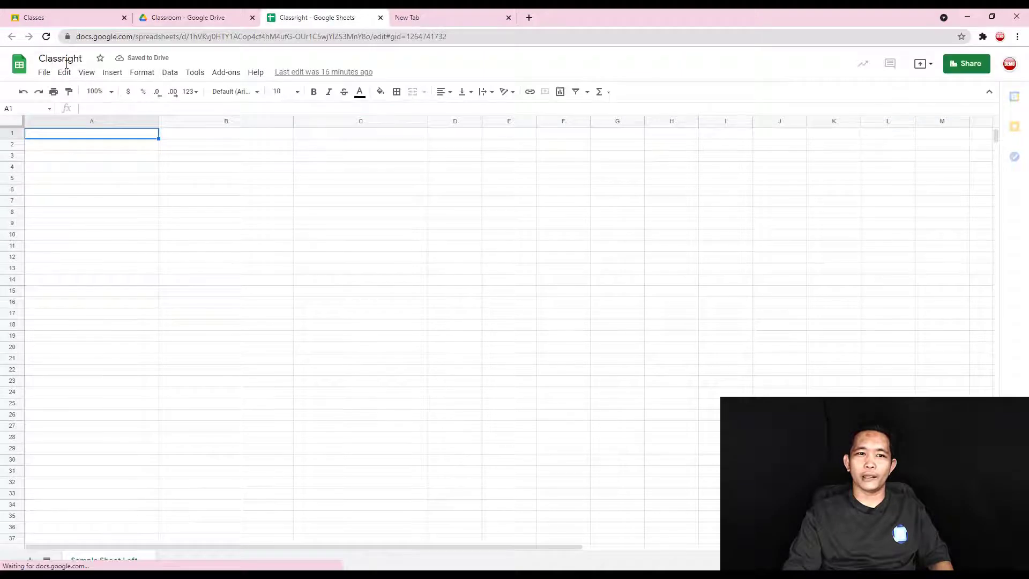
click(147, 224)
key(Right)
key(Right)
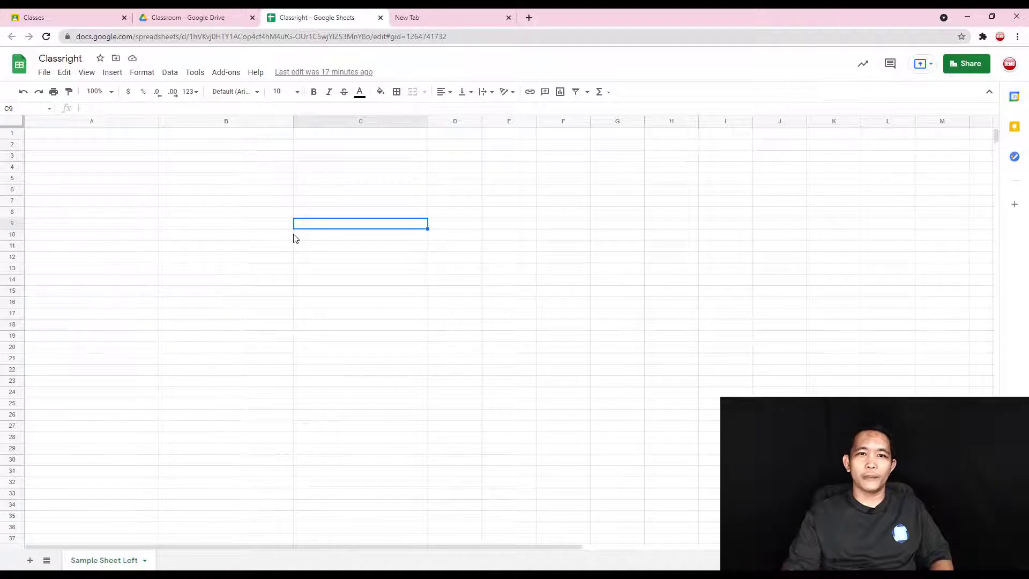
click(227, 74)
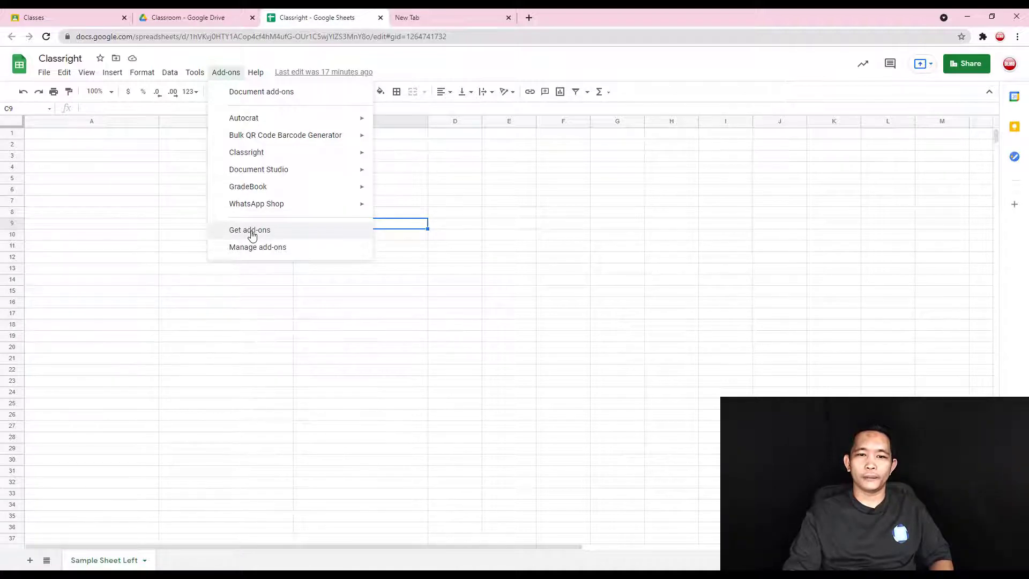
click(251, 234)
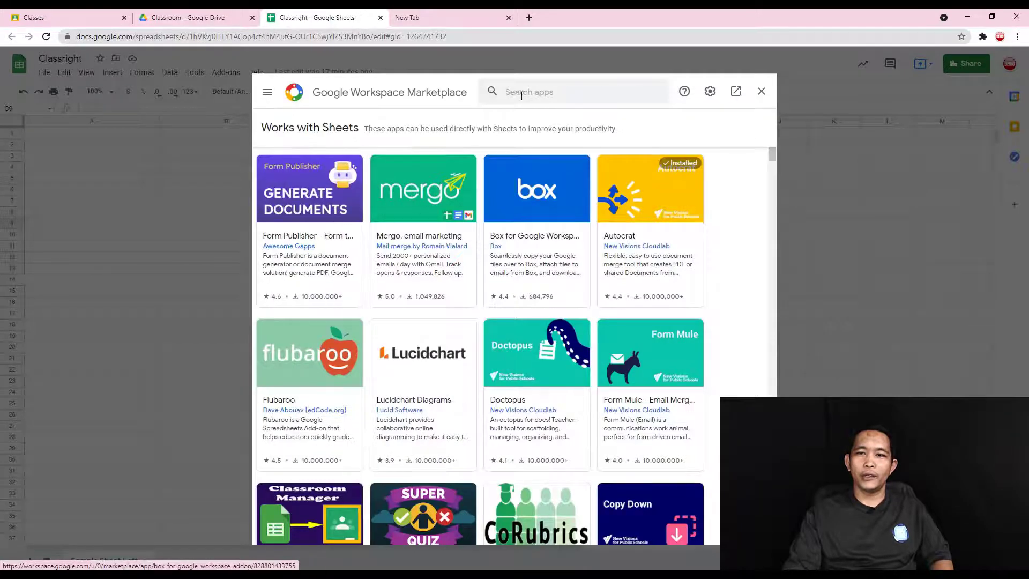
click(547, 92)
text(CLASS)
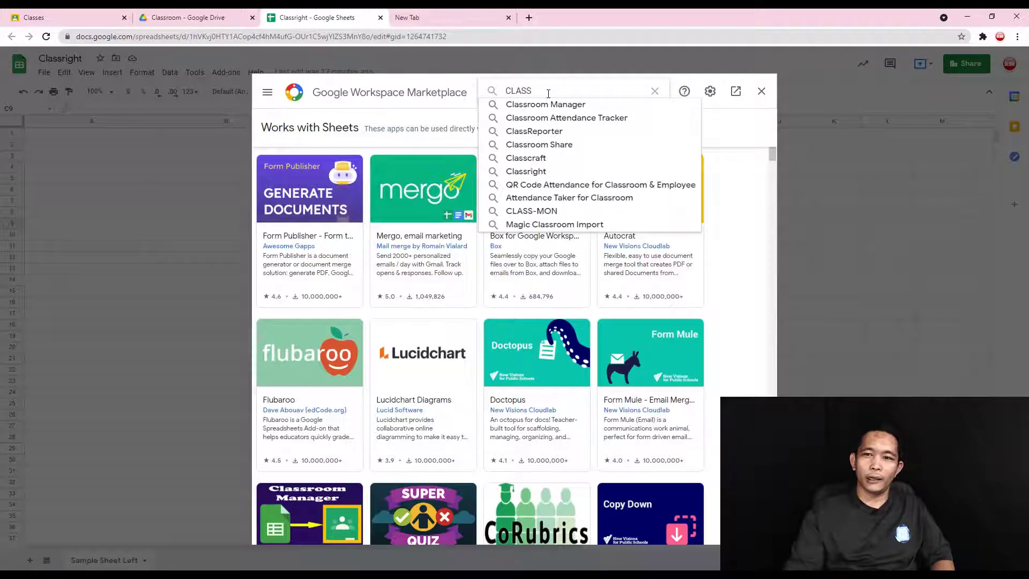
text(RIGHT)
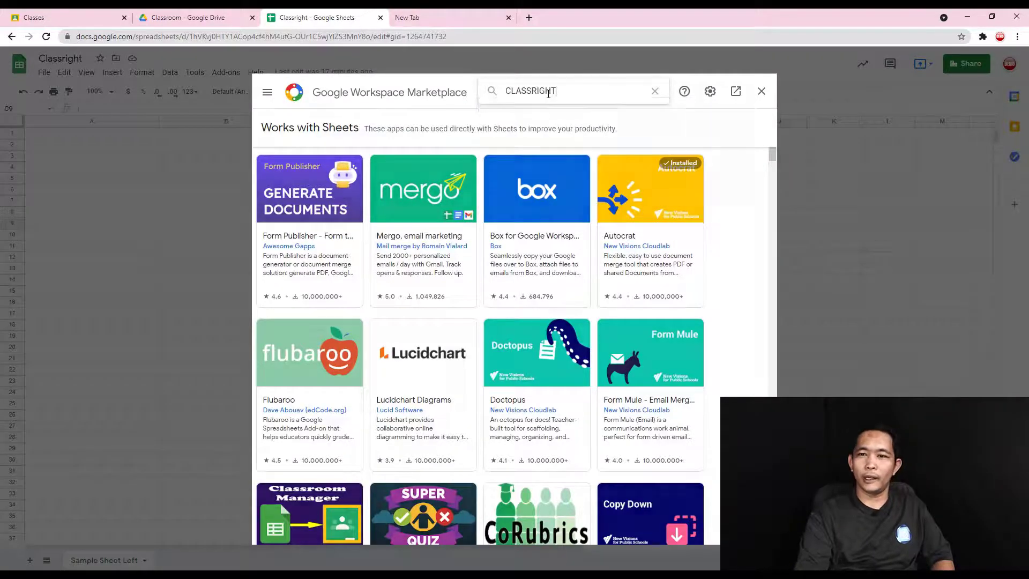
key(Return)
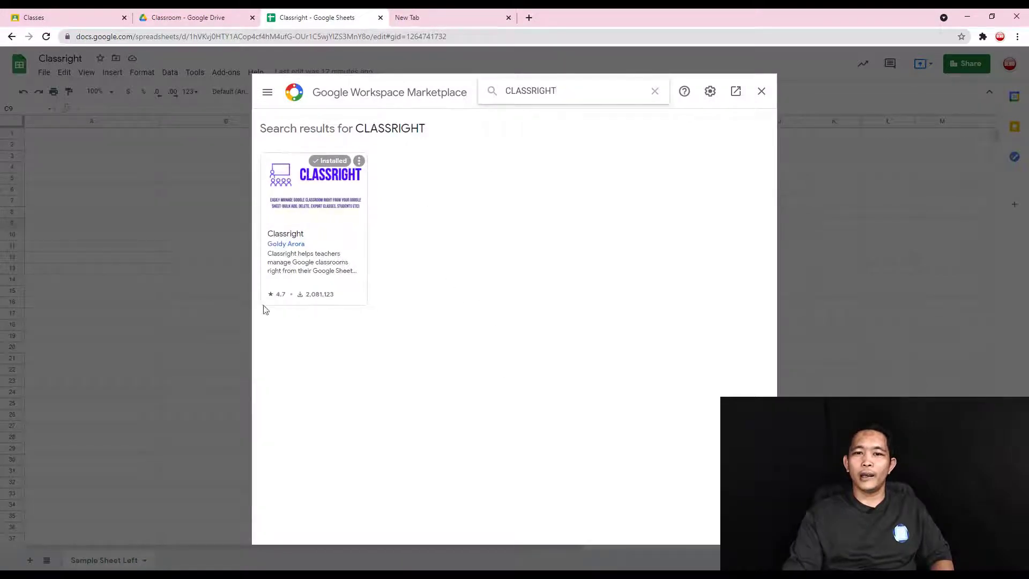
click(331, 217)
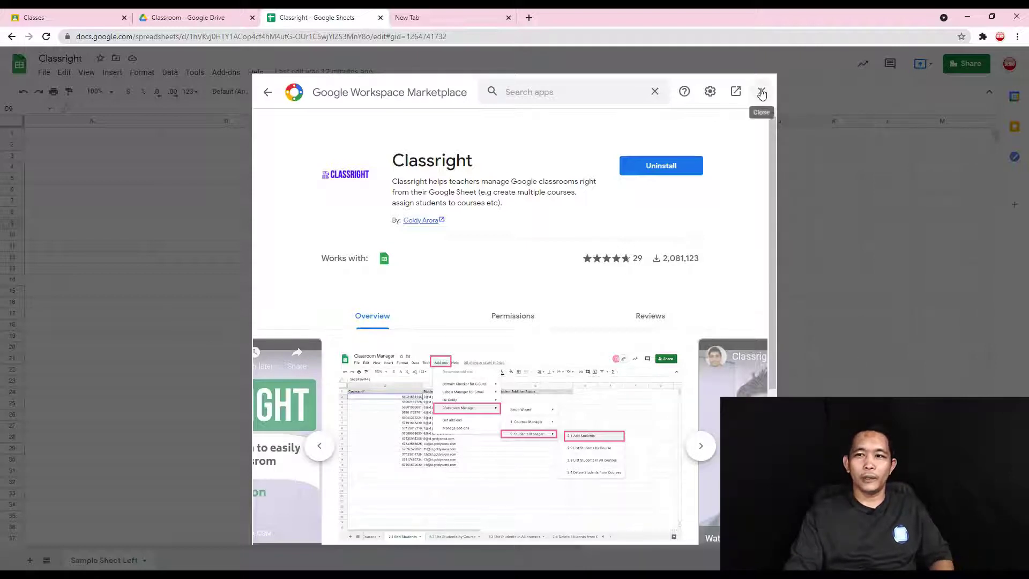
click(762, 94)
click(292, 246)
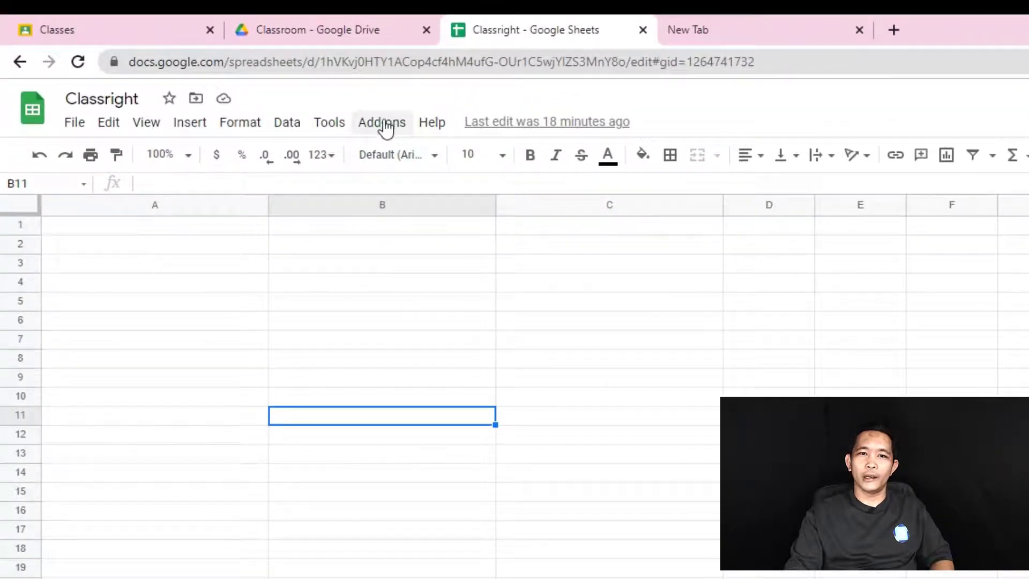
- Run Add-ons > Classright > Setup Wizard > Create Sheets to add tabs 1.1 through 2.4
click(387, 126)
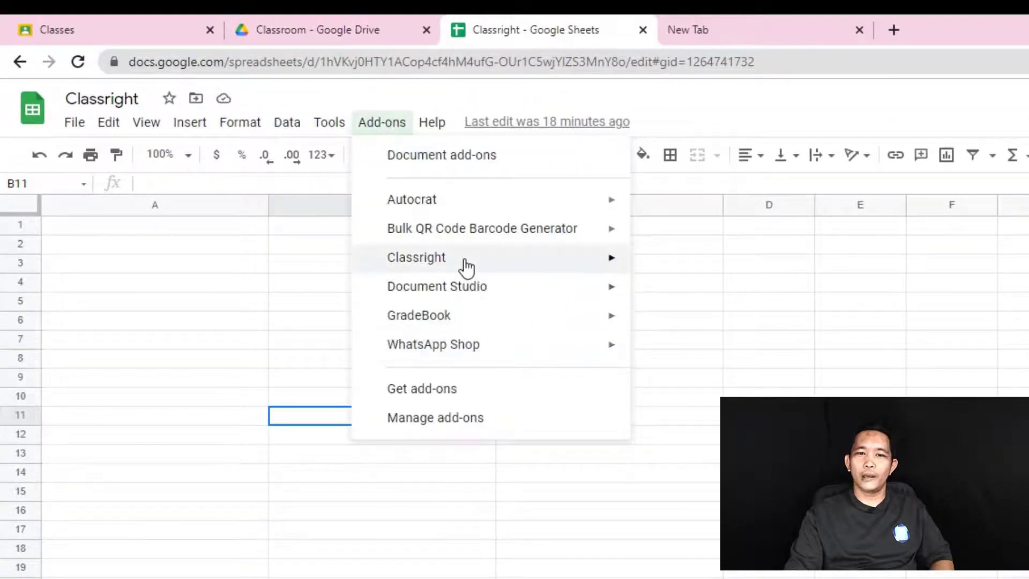
mouse_move(466, 266)
mouse_move(687, 280)
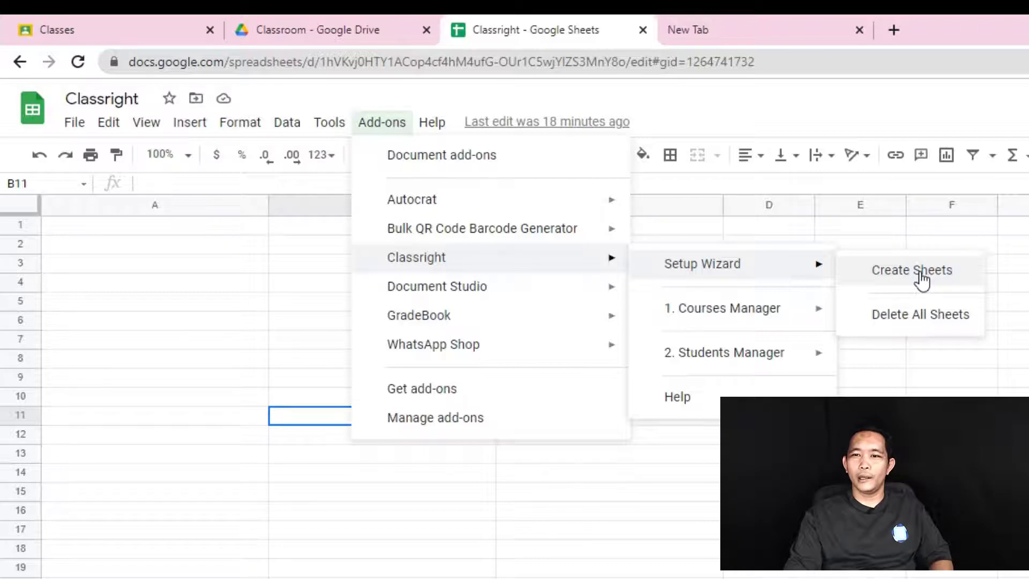
click(921, 272)
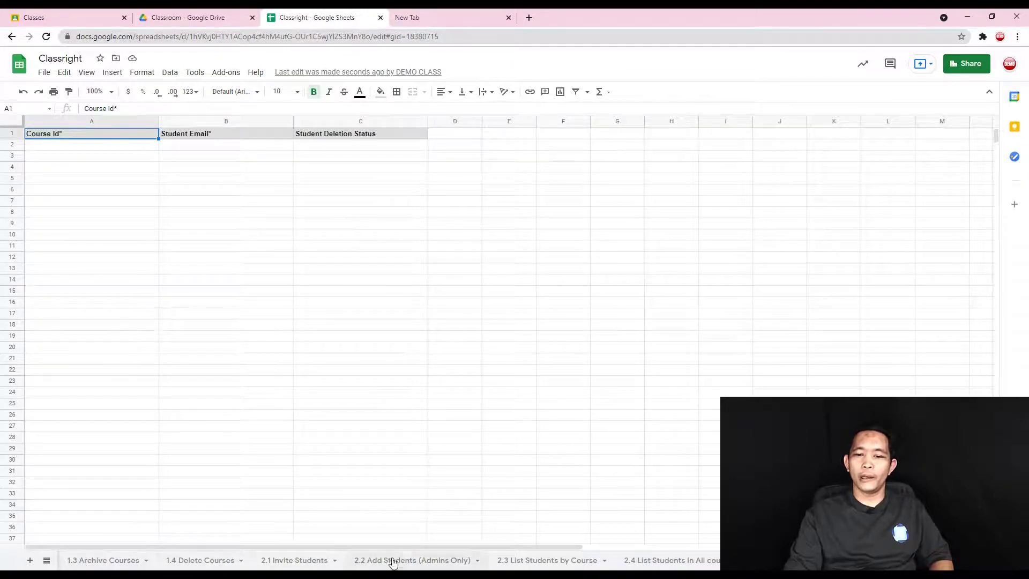
drag(414, 546, 225, 543)
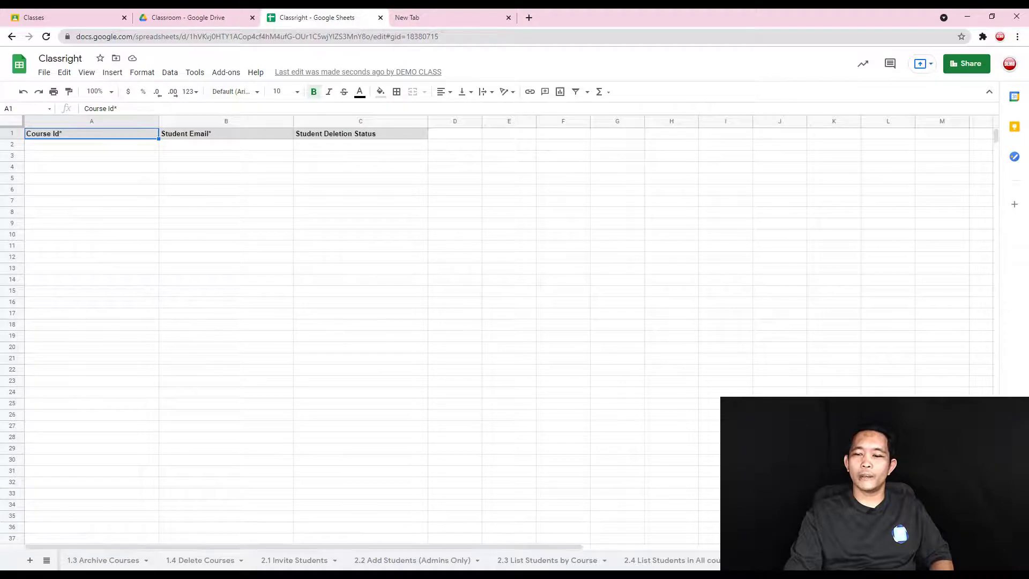
click(949, 559)
click(950, 560)
click(949, 560)
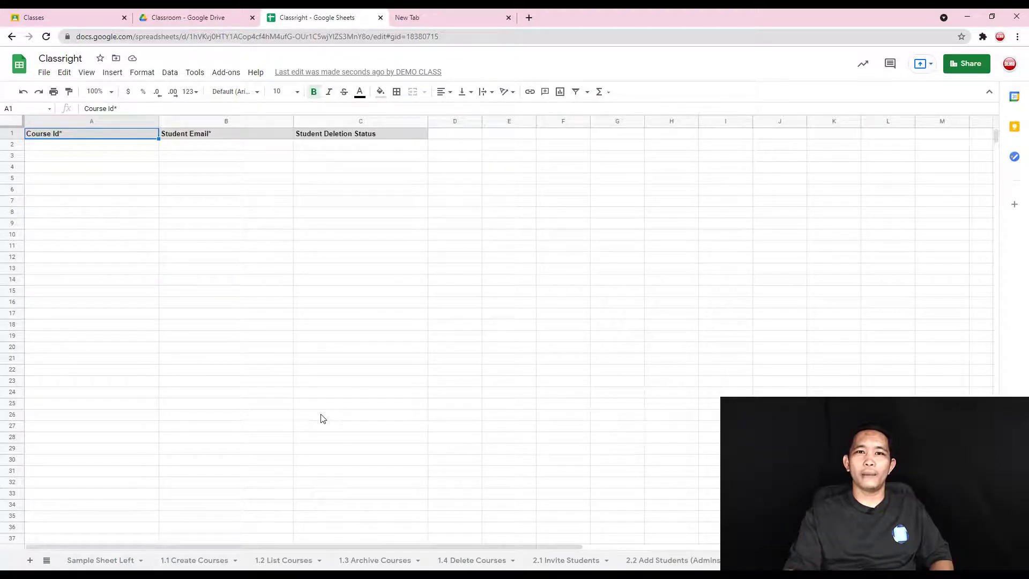
click(71, 9)
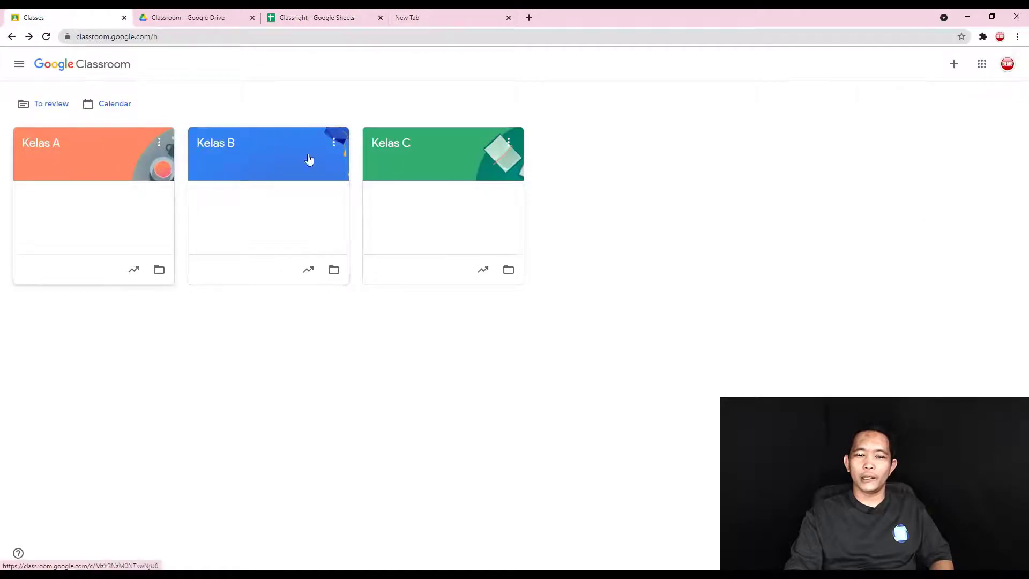
click(410, 17)
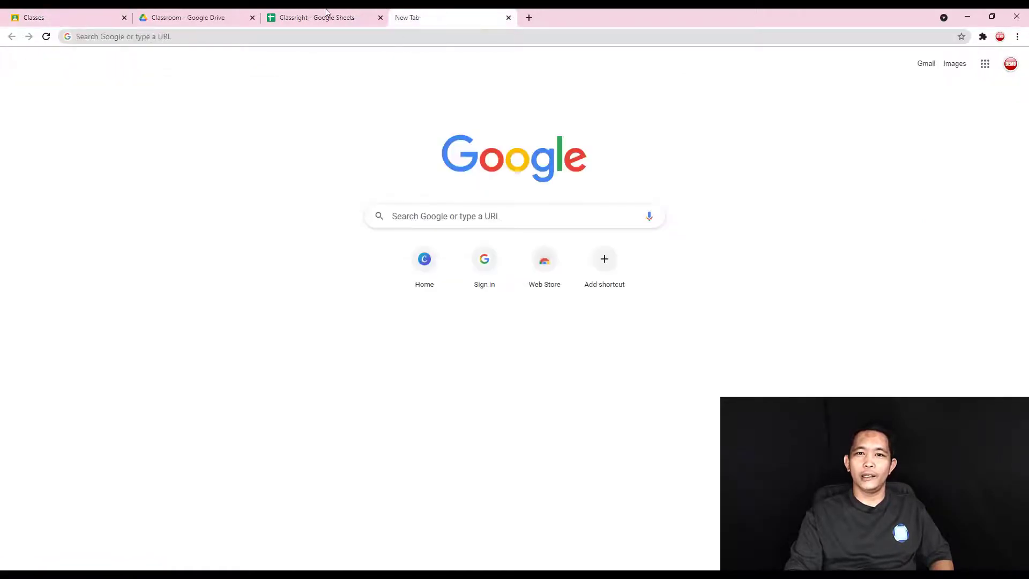
click(326, 18)
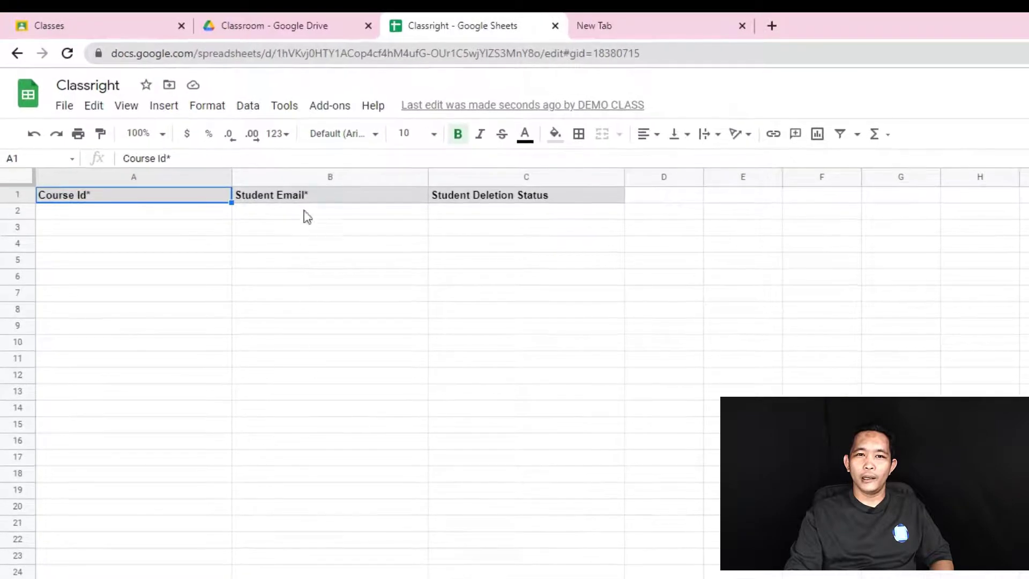
- Browse the Classright Courses Manager menu, then switch to the 1.2 List Courses sheet
click(329, 107)
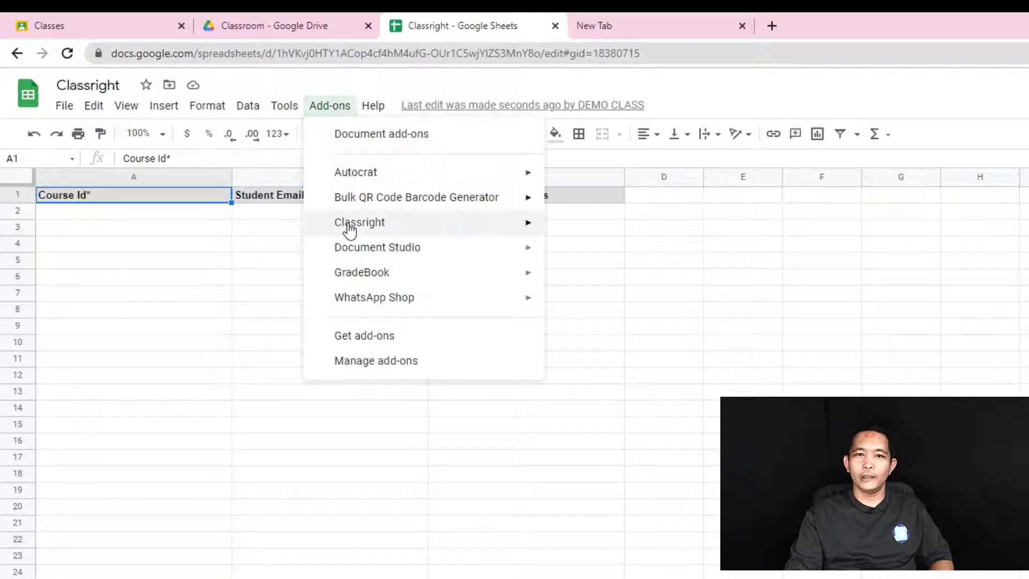
mouse_move(408, 228)
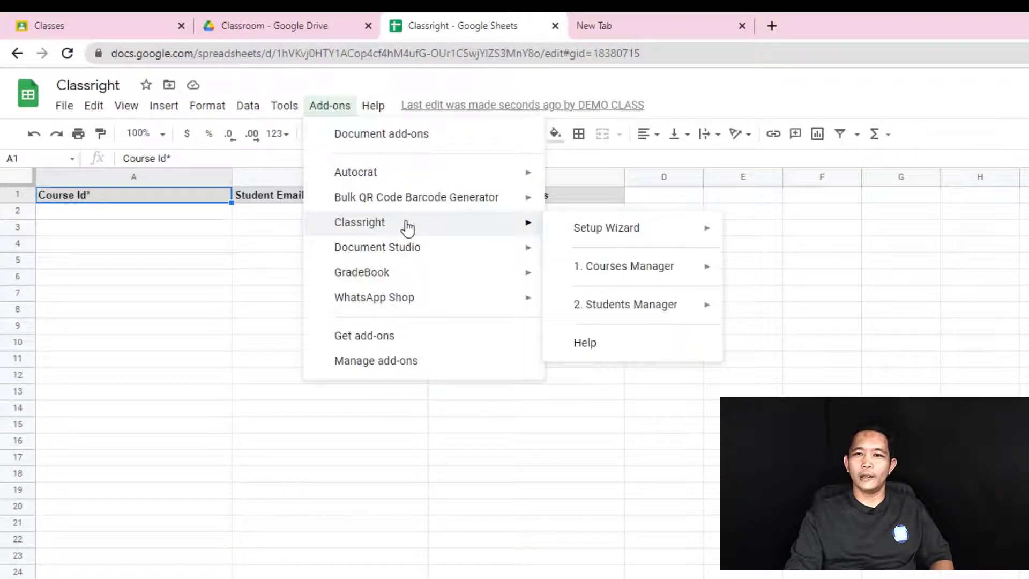
mouse_move(642, 273)
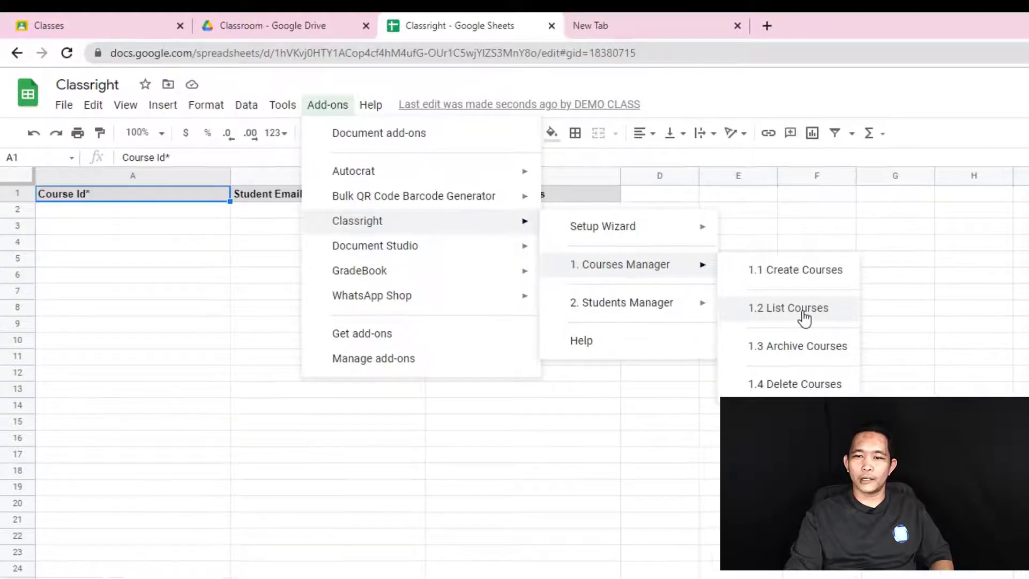
click(554, 215)
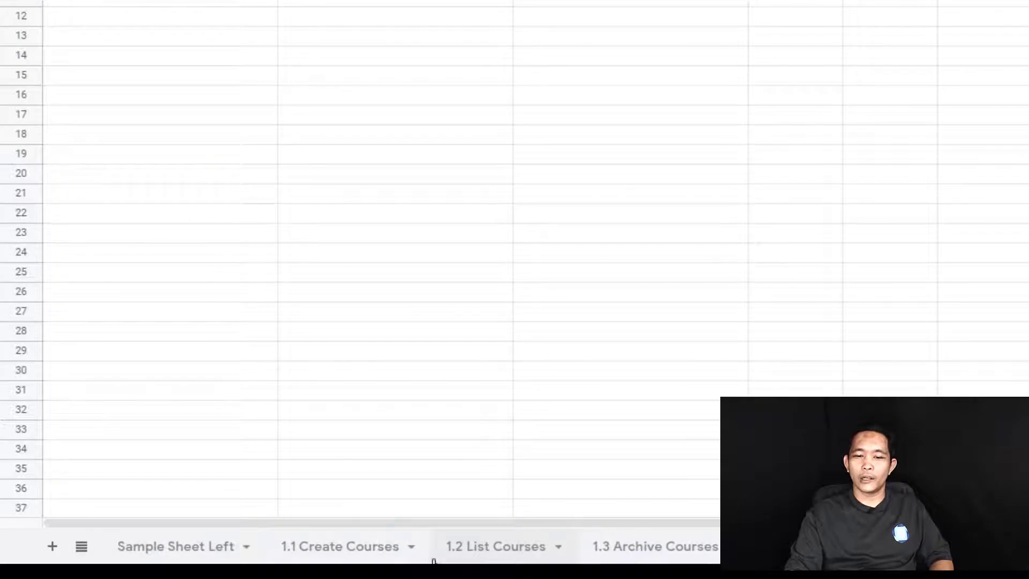
click(494, 557)
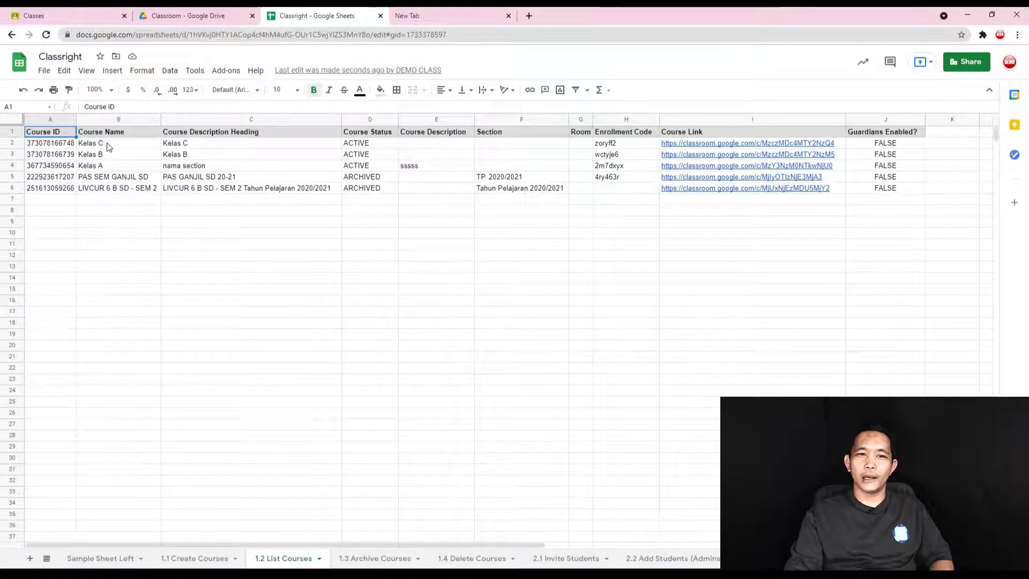
- Delete the archived course rows 5–7 from the 1.2 List Courses sheet
drag(102, 145, 106, 168)
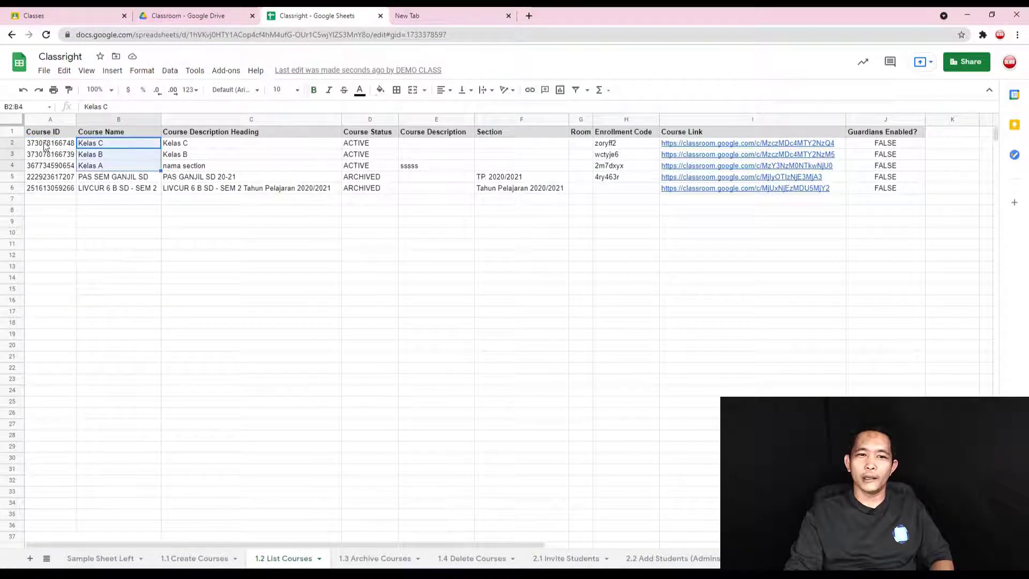
drag(45, 144, 151, 170)
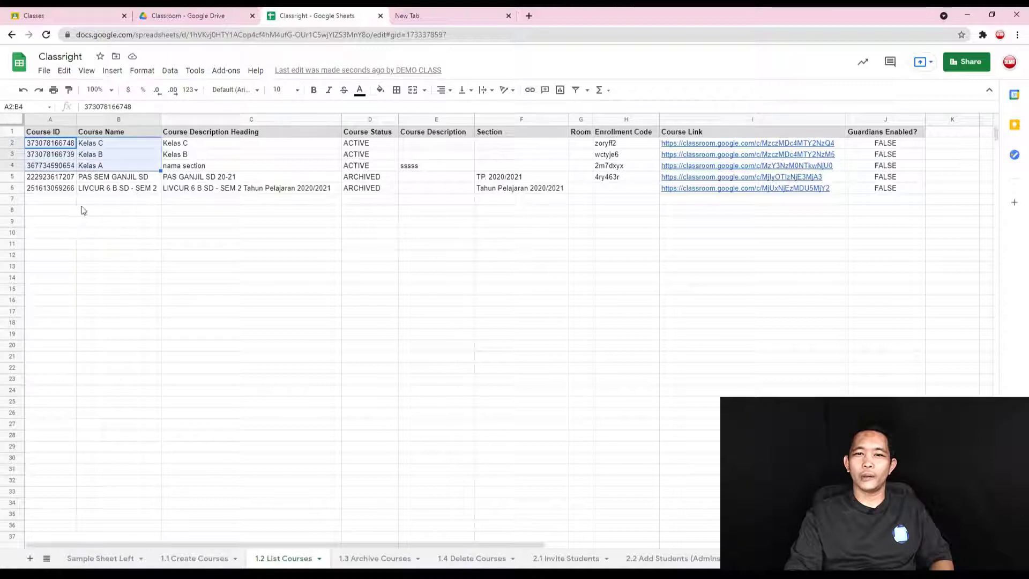
drag(21, 180, 64, 199)
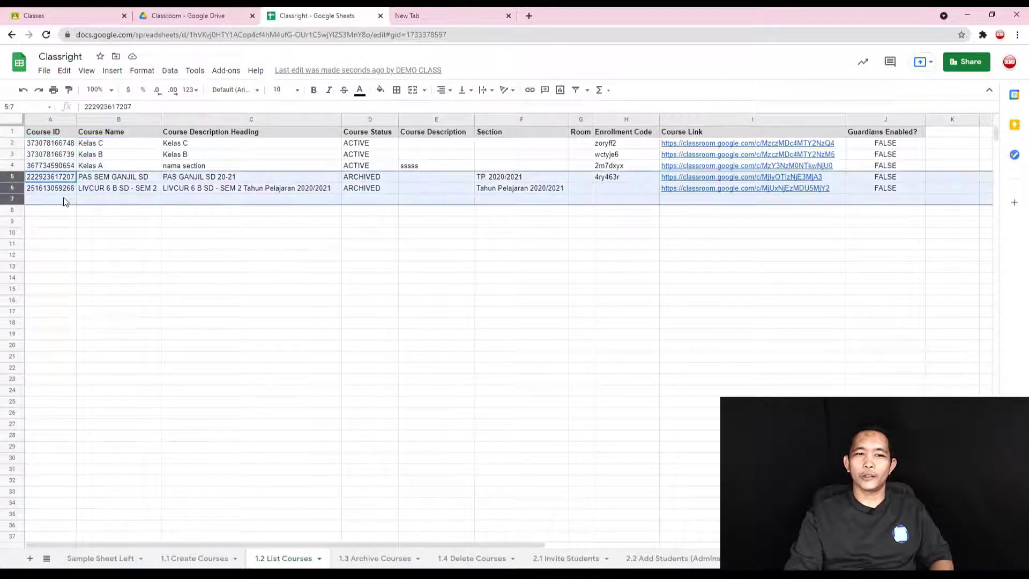
right_click(64, 199)
click(113, 314)
click(243, 299)
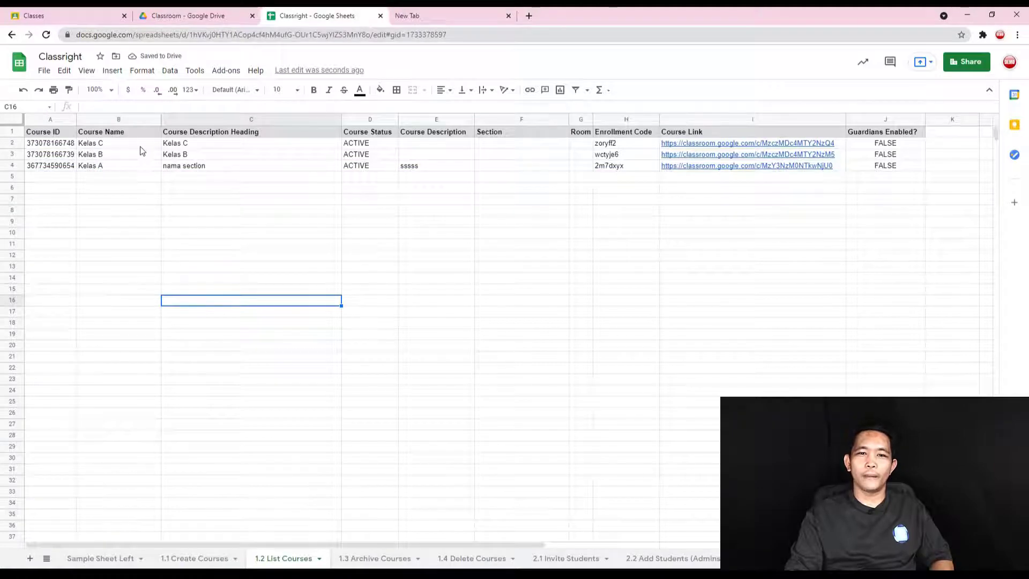
- Check Classroom, copy Kelas A's course ID from A4, and go to 2.1 Invite Students
click(86, 16)
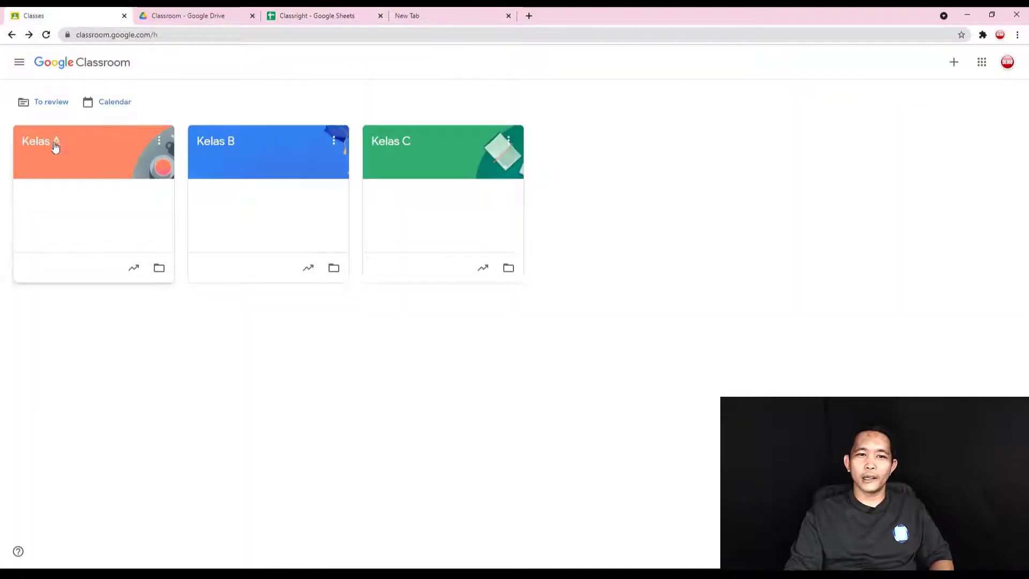
click(320, 16)
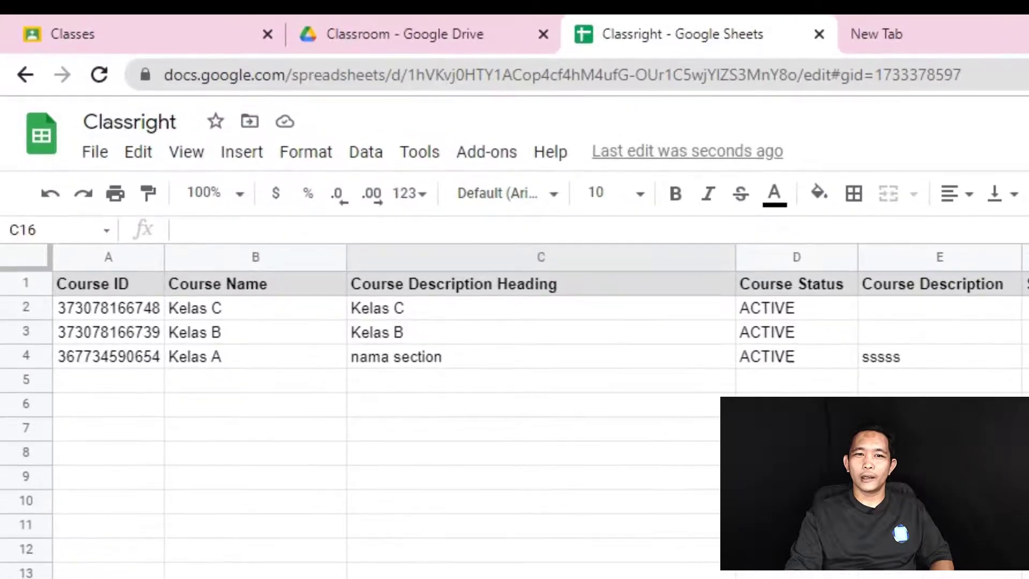
drag(113, 285, 121, 358)
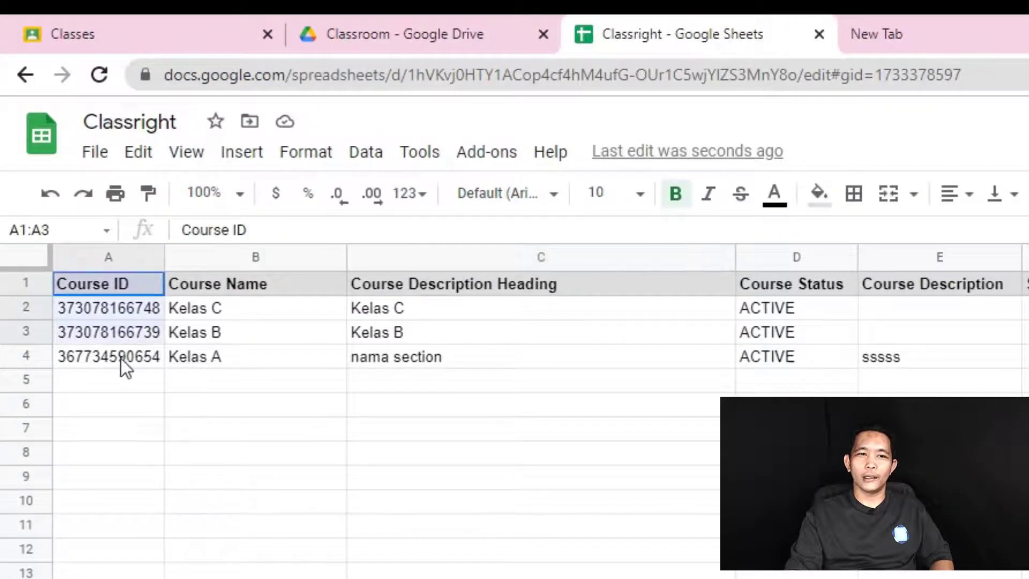
click(300, 455)
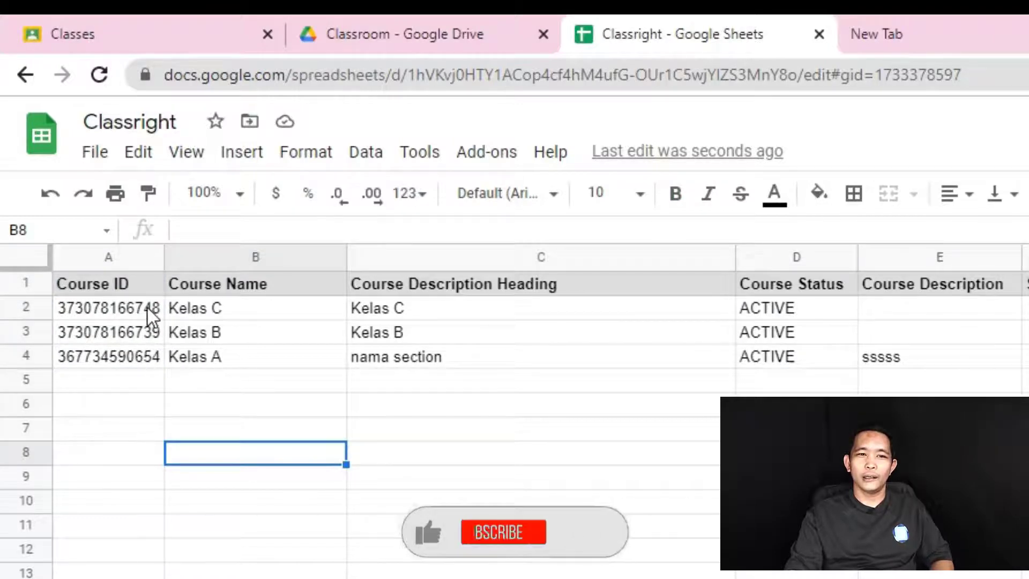
drag(146, 308, 146, 355)
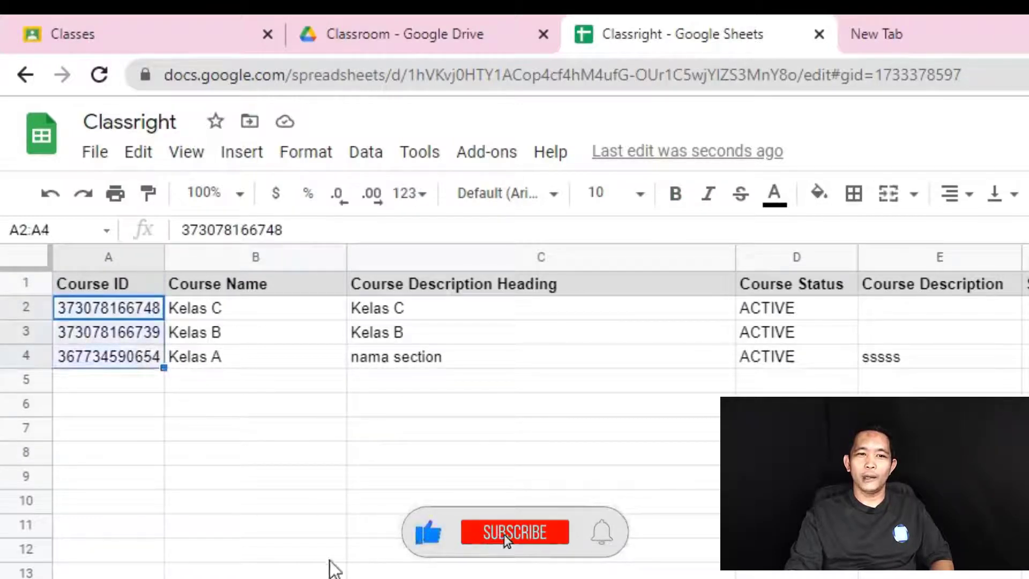
click(313, 517)
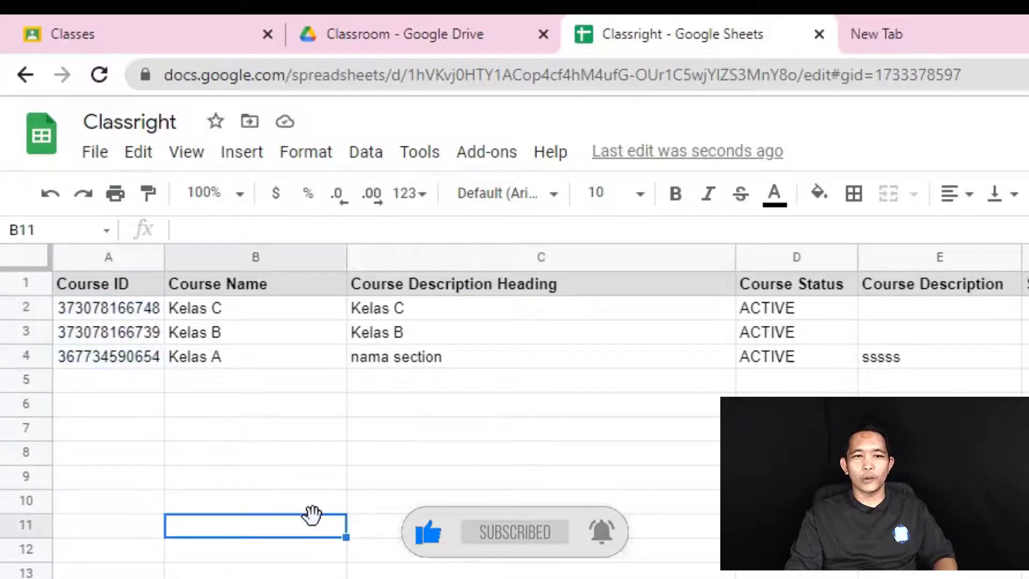
click(120, 362)
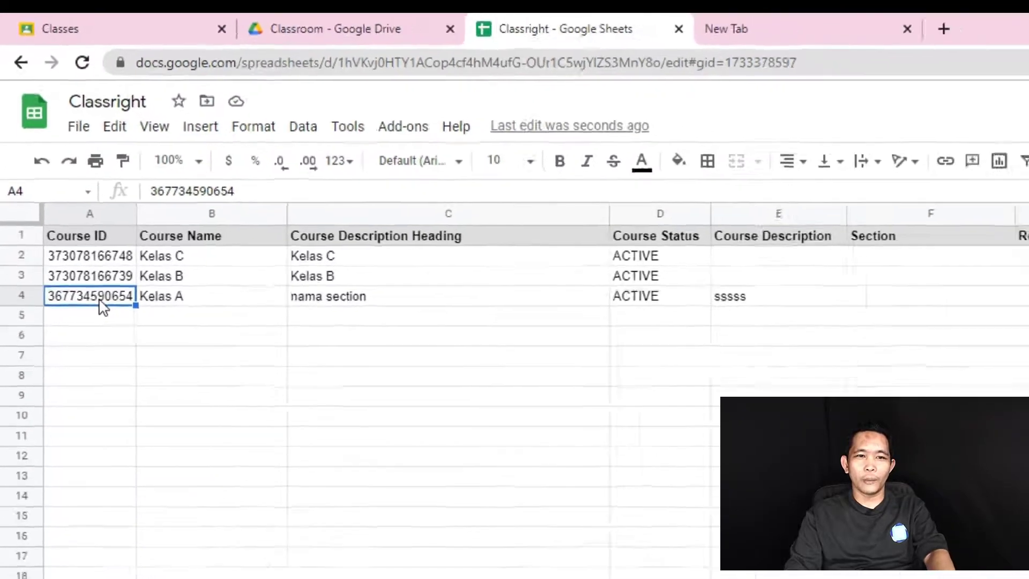
key(ctrl+c)
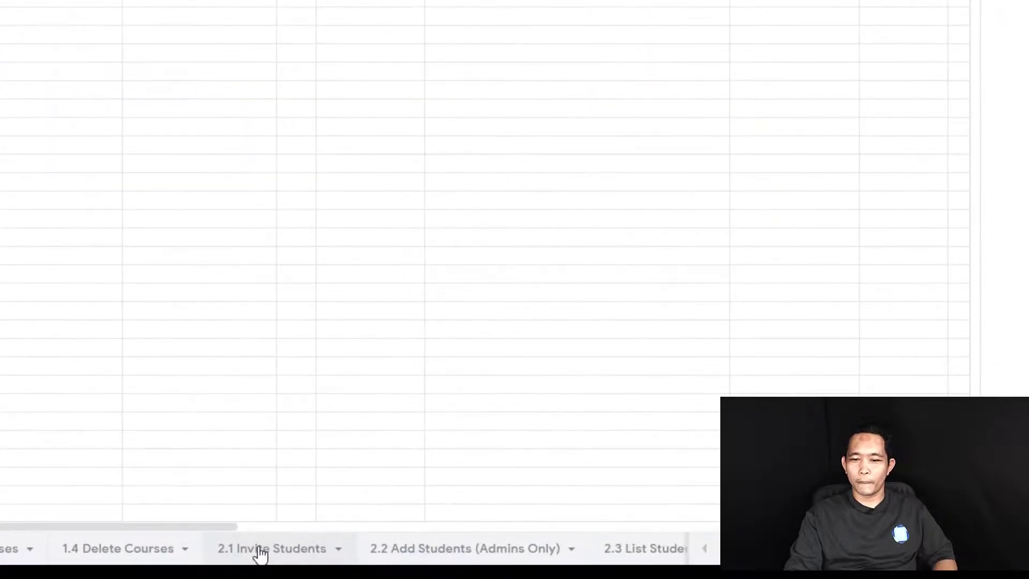
click(260, 552)
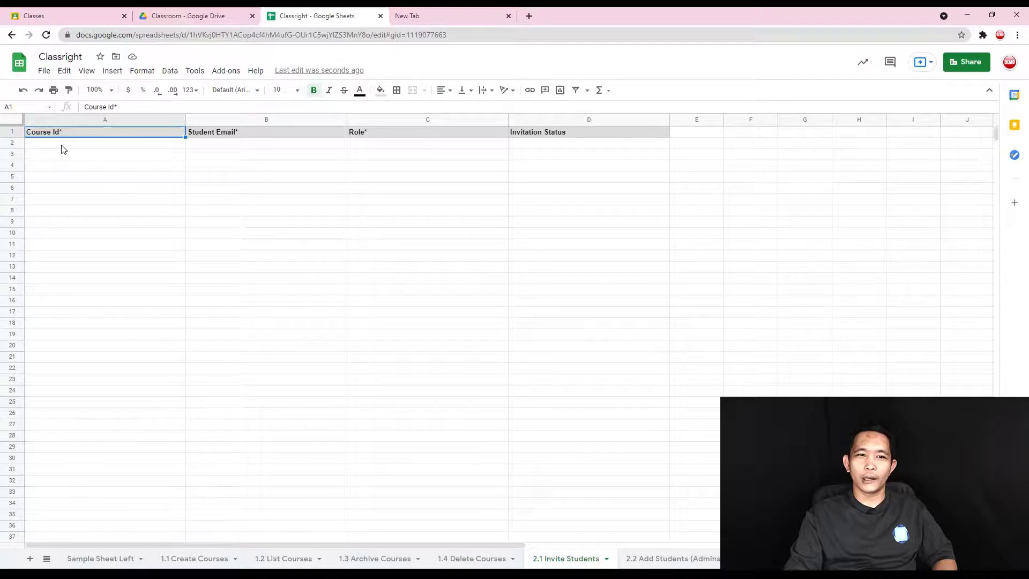
click(207, 558)
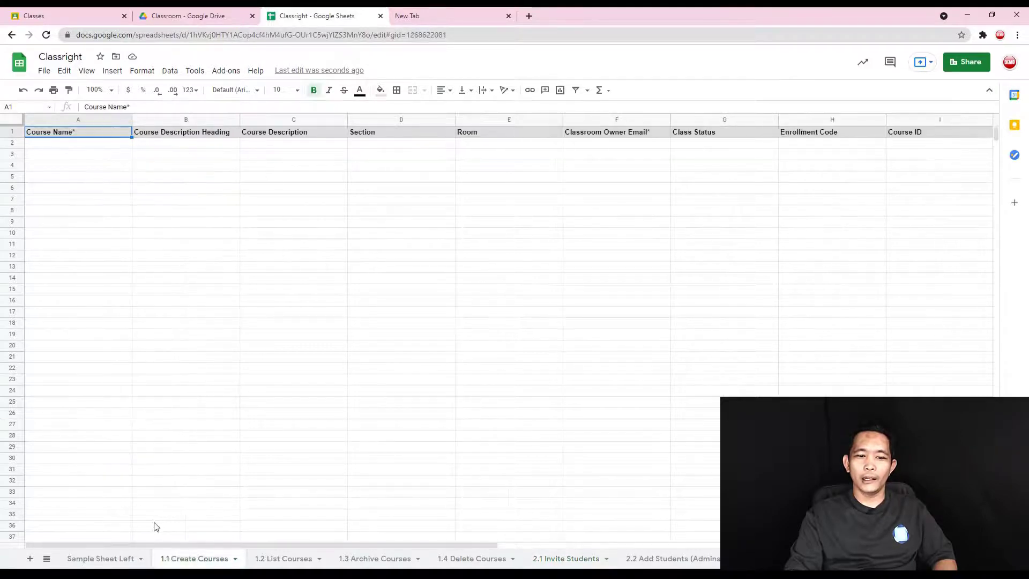
click(284, 558)
right_click(62, 166)
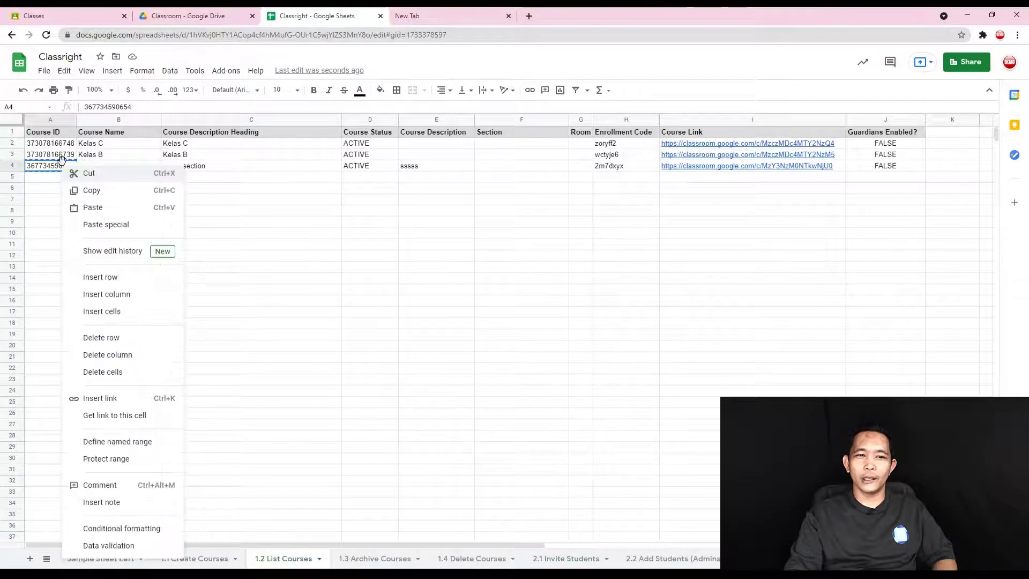
click(83, 192)
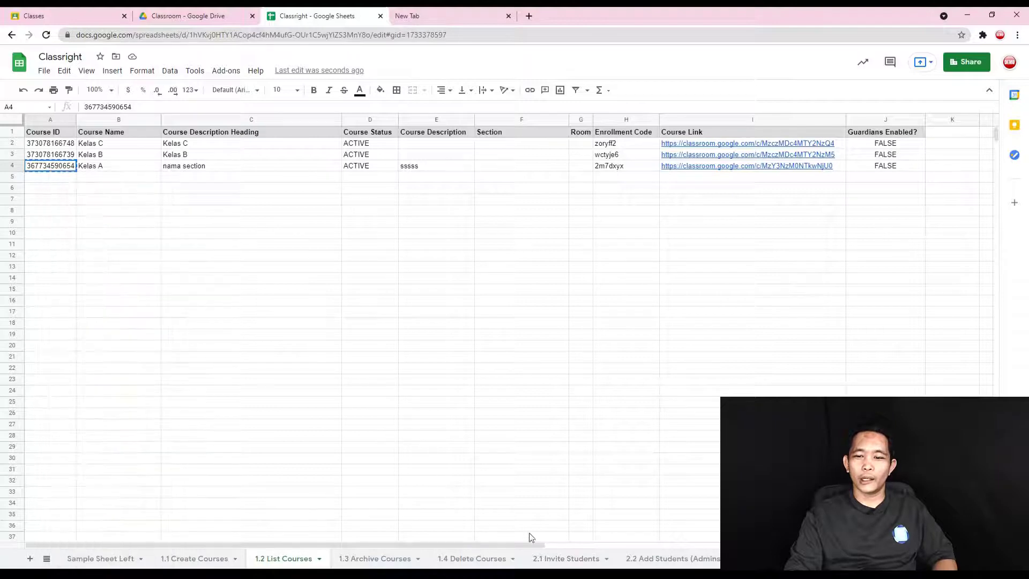
click(563, 557)
click(76, 145)
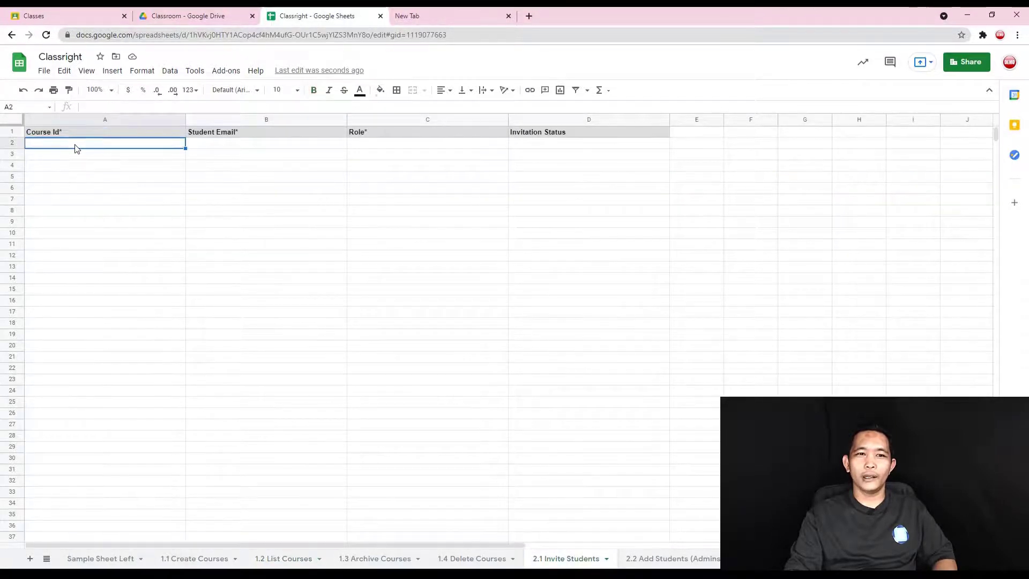
right_click(75, 143)
mouse_move(225, 364)
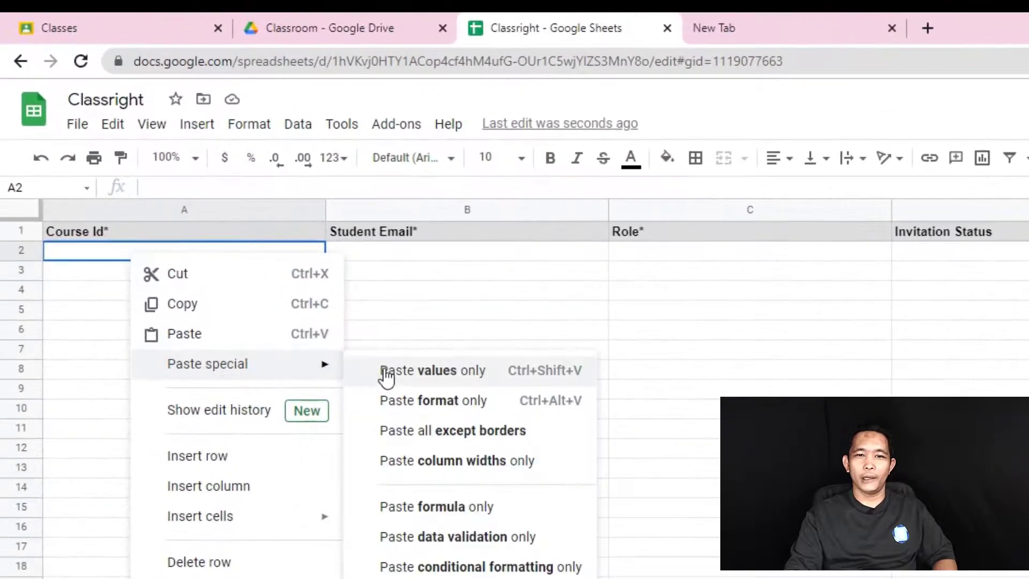
click(383, 369)
click(512, 477)
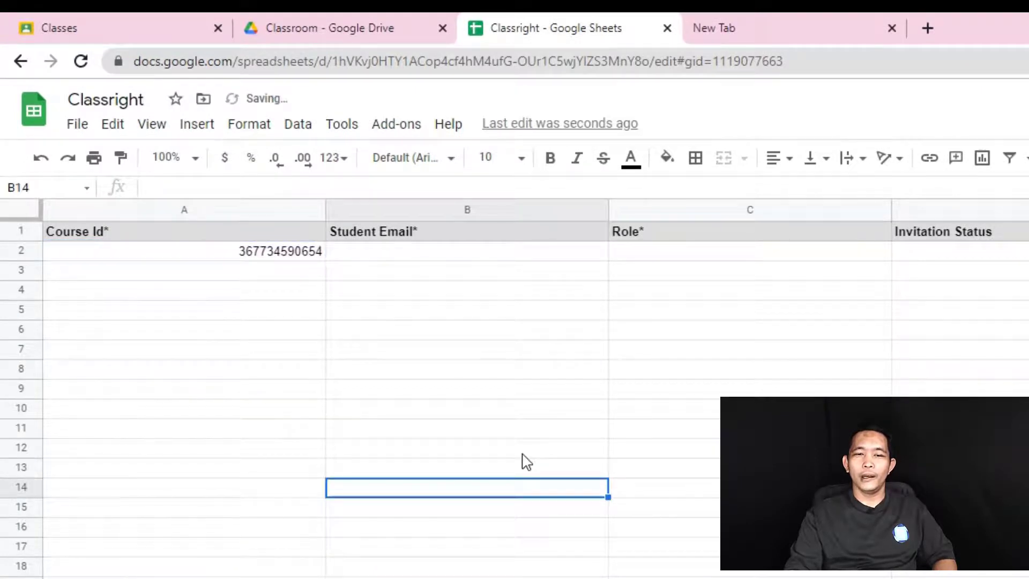
click(359, 257)
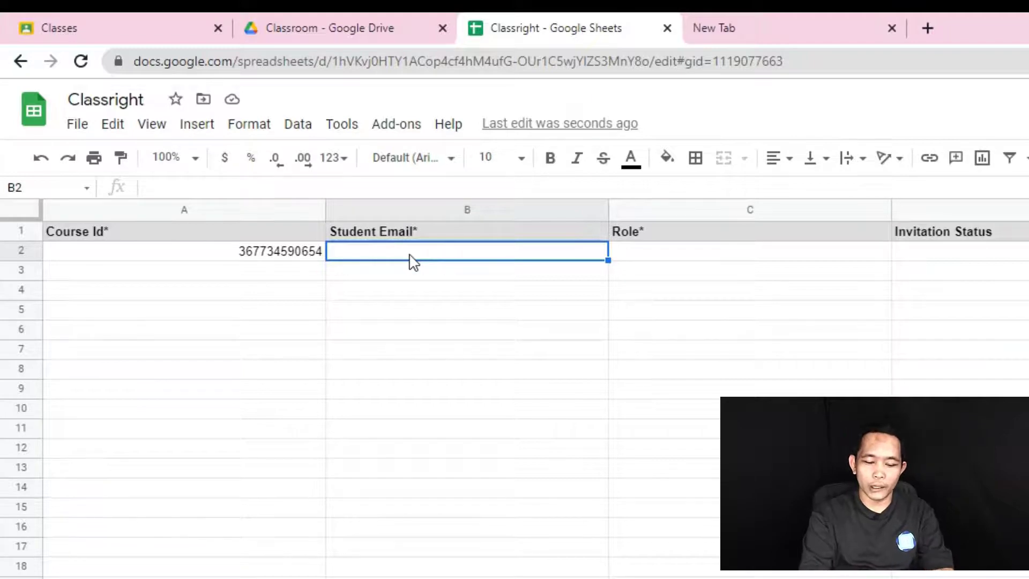
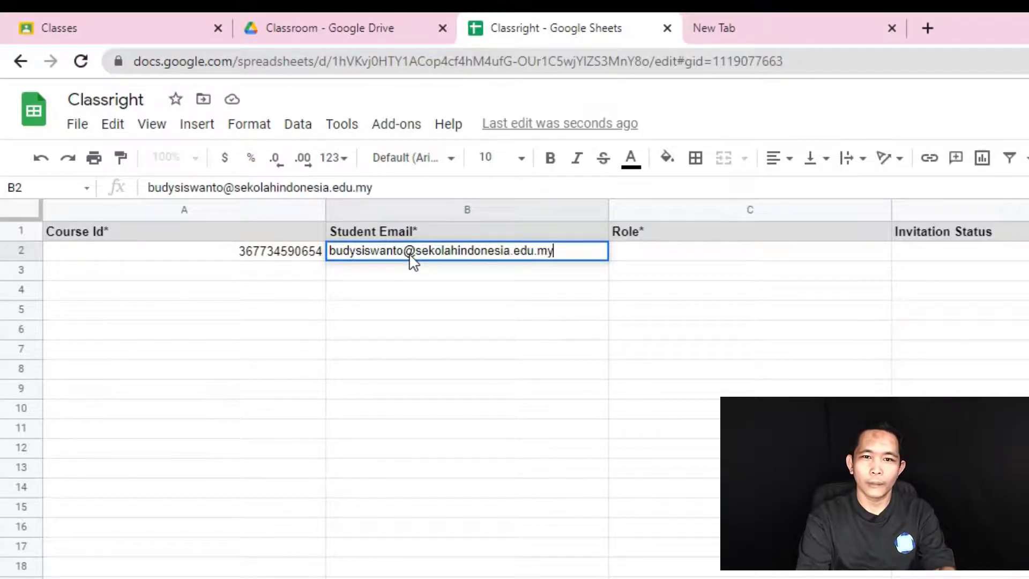
- Enter the student's school e-mail in B2 and STUDENT as the role in C2
click(597, 436)
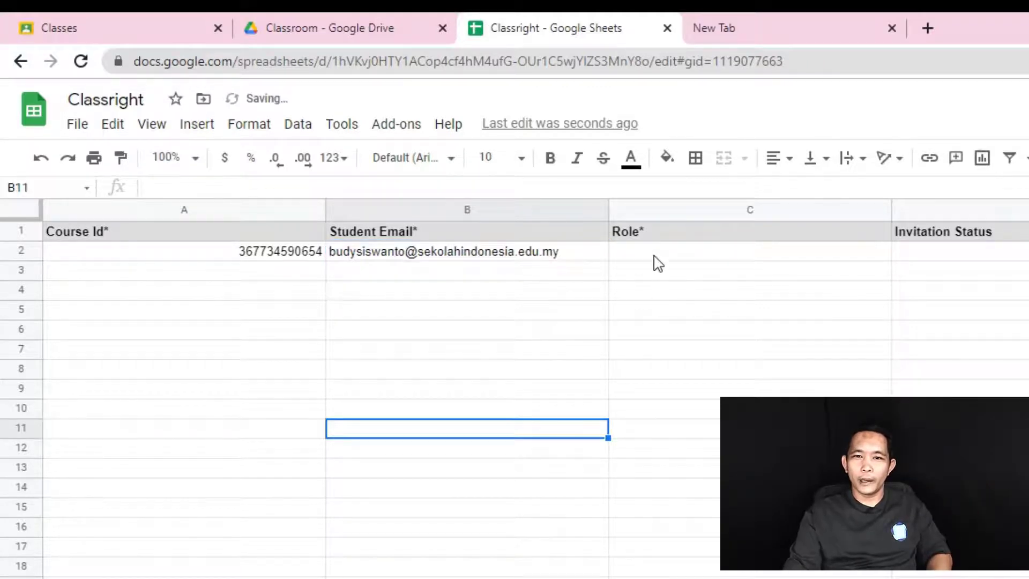
click(650, 260)
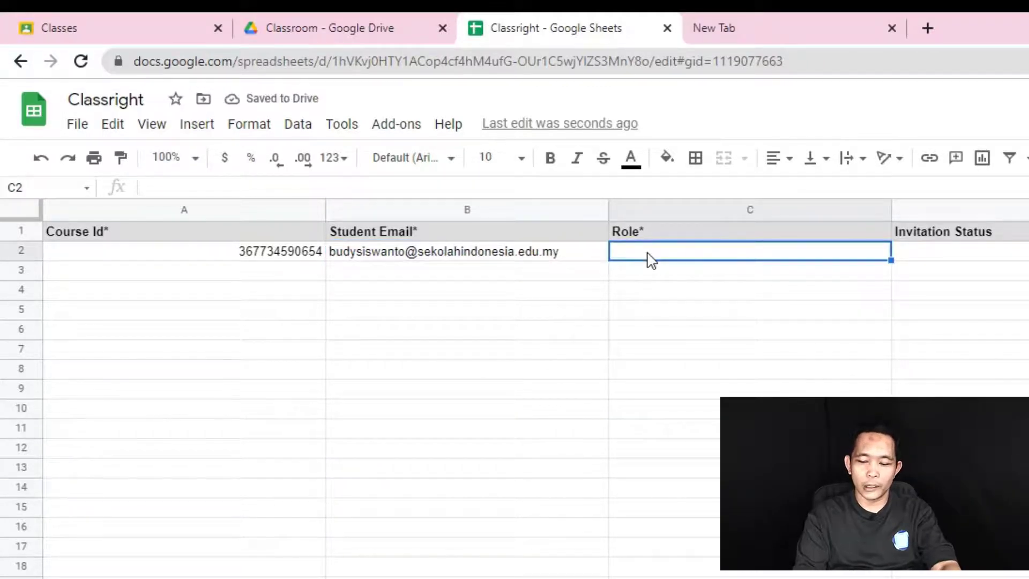
text(STUD)
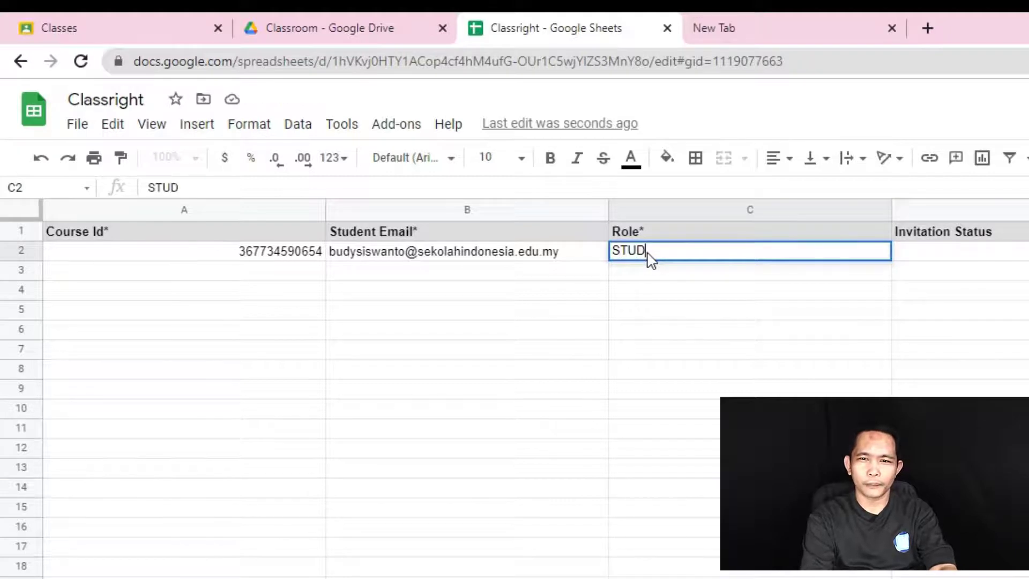
text(ENT)
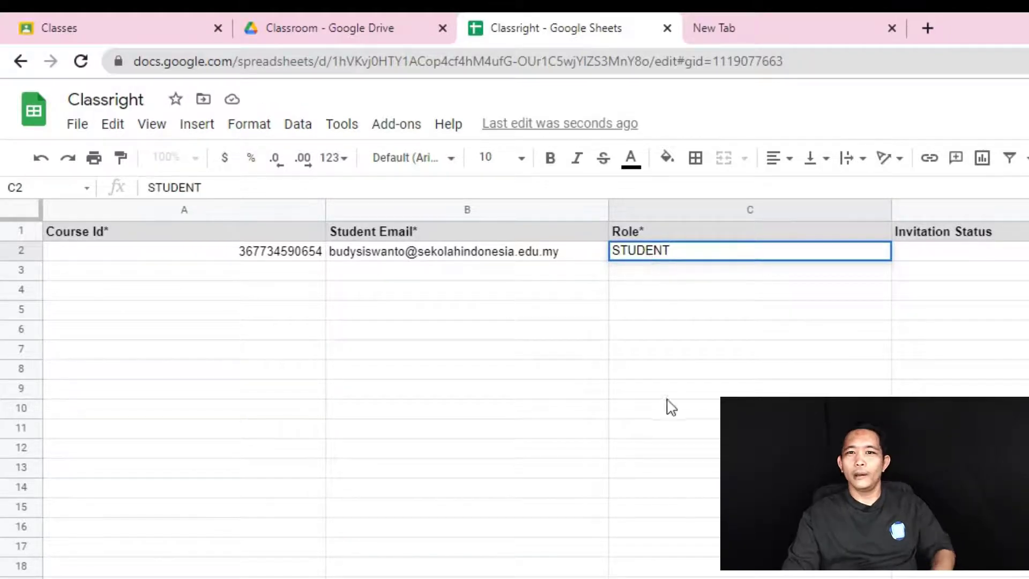
click(665, 395)
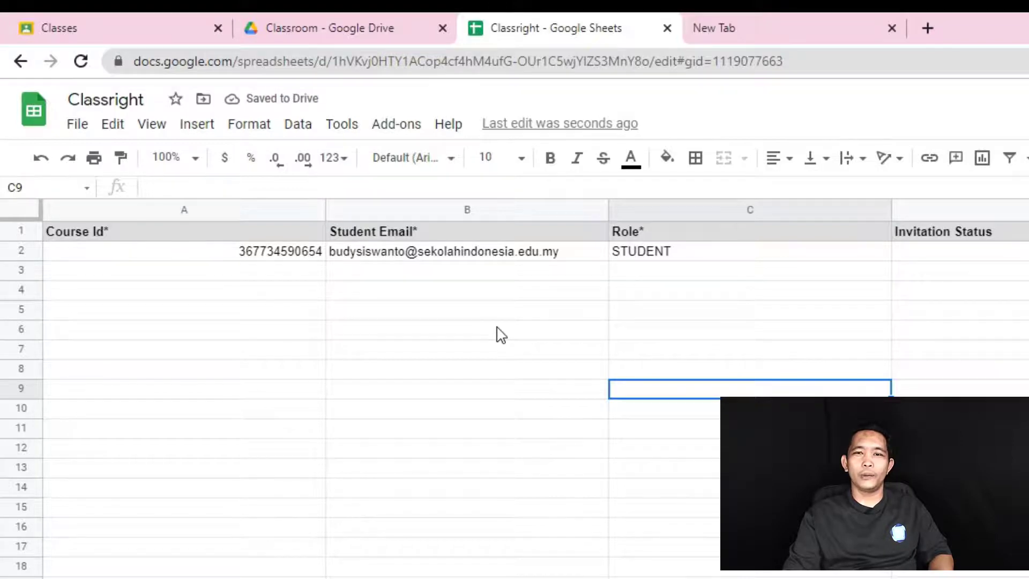
- Narrow column A, fill the e-mail down to row 11, and paste the course ID into A3:A11
click(675, 272)
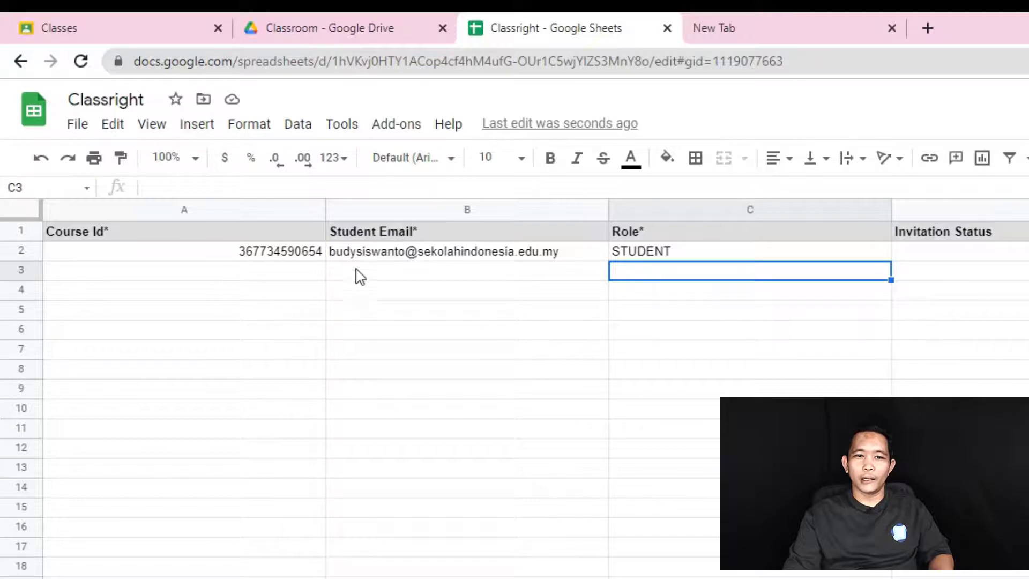
drag(324, 209, 221, 211)
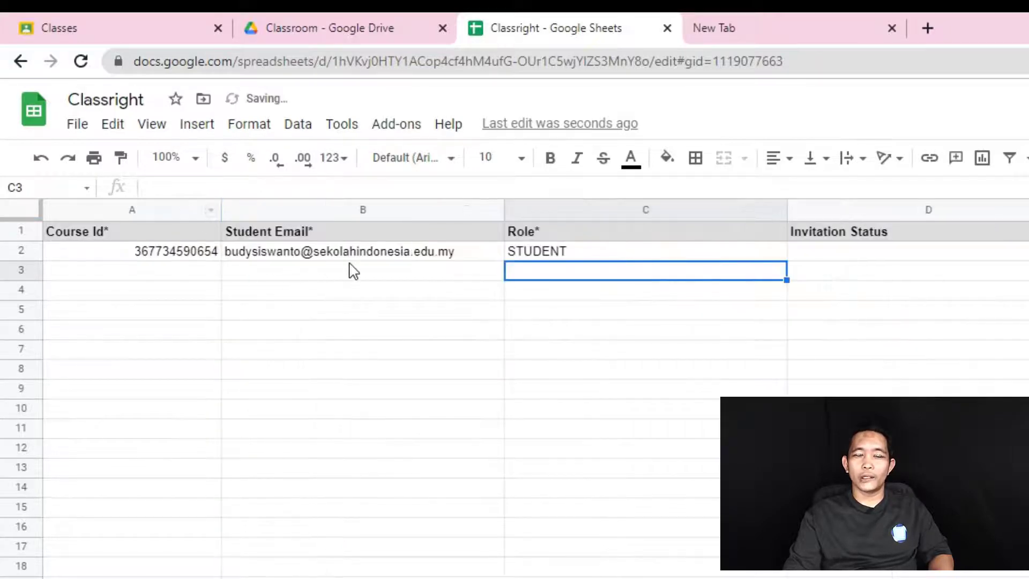
click(820, 546)
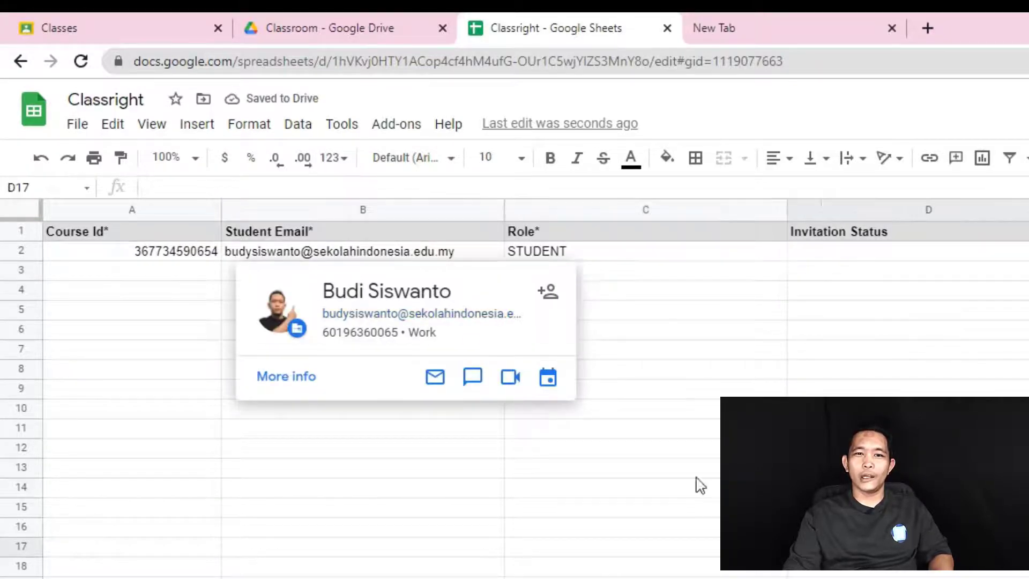
click(462, 255)
drag(504, 261, 473, 429)
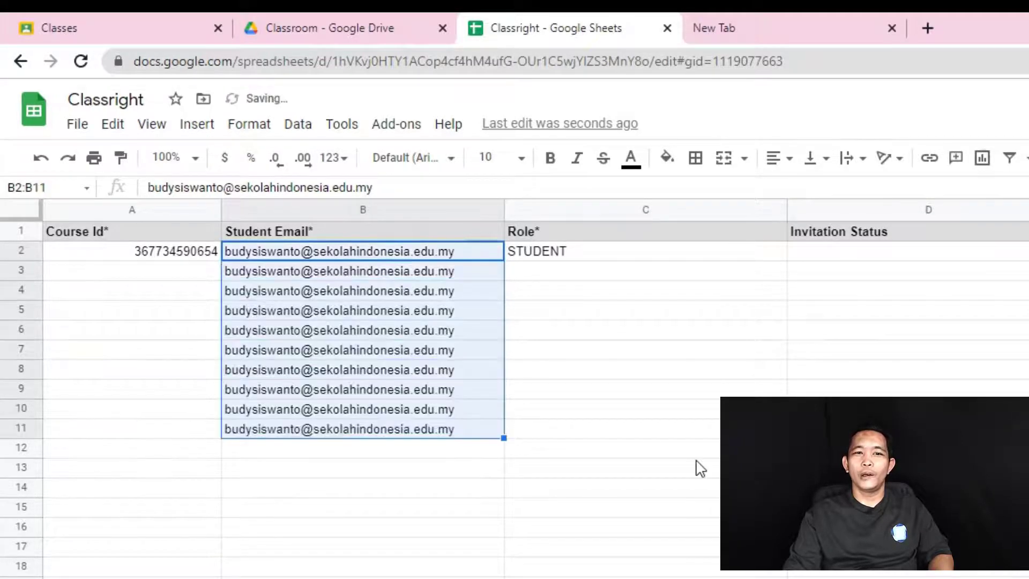
click(696, 455)
click(209, 260)
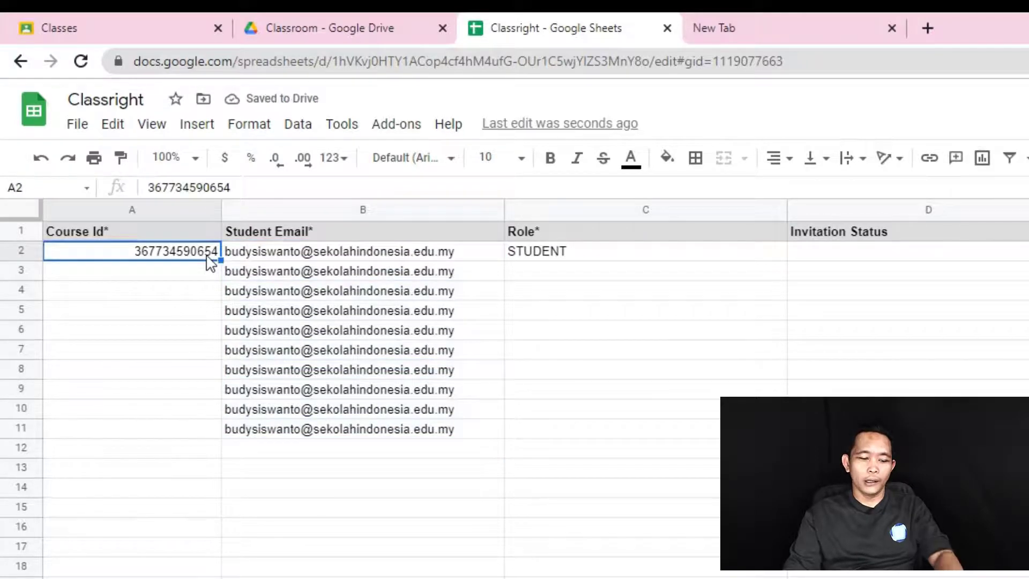
key(ctrl+c)
drag(184, 274, 208, 439)
click(639, 534)
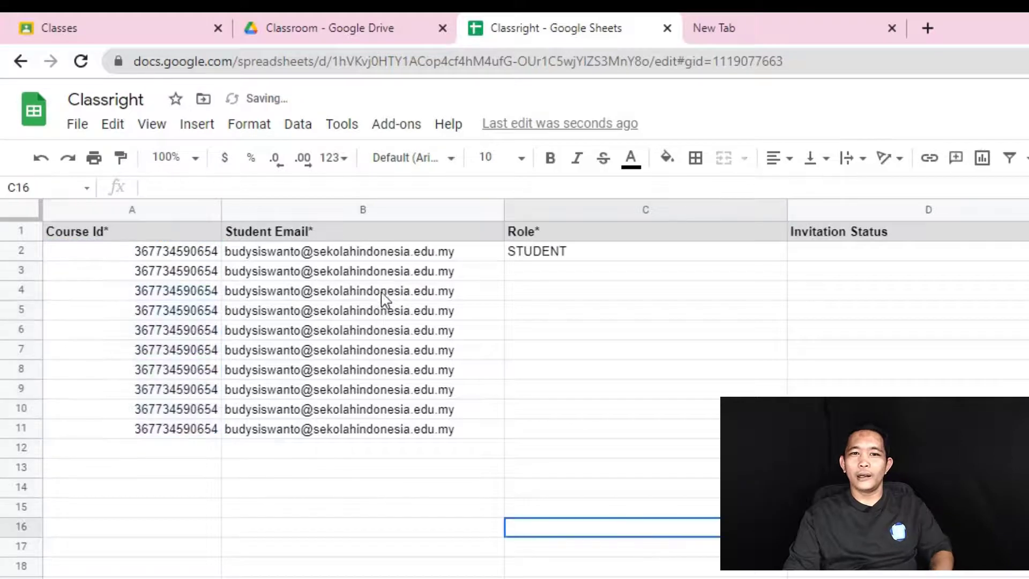
- Extend the course ID and student e-mail further down columns A and B to row 32
drag(379, 253, 395, 429)
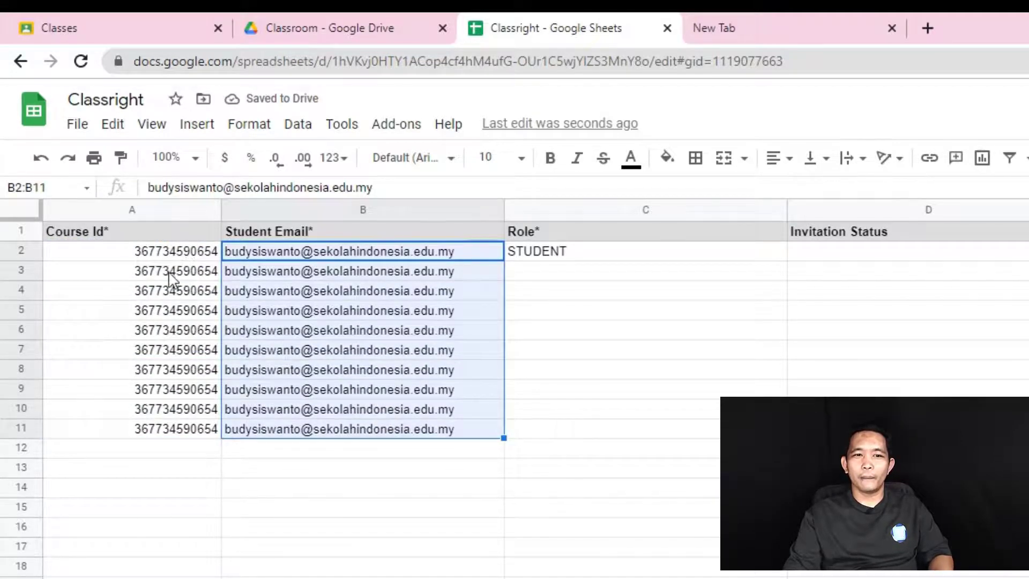
drag(183, 273, 185, 429)
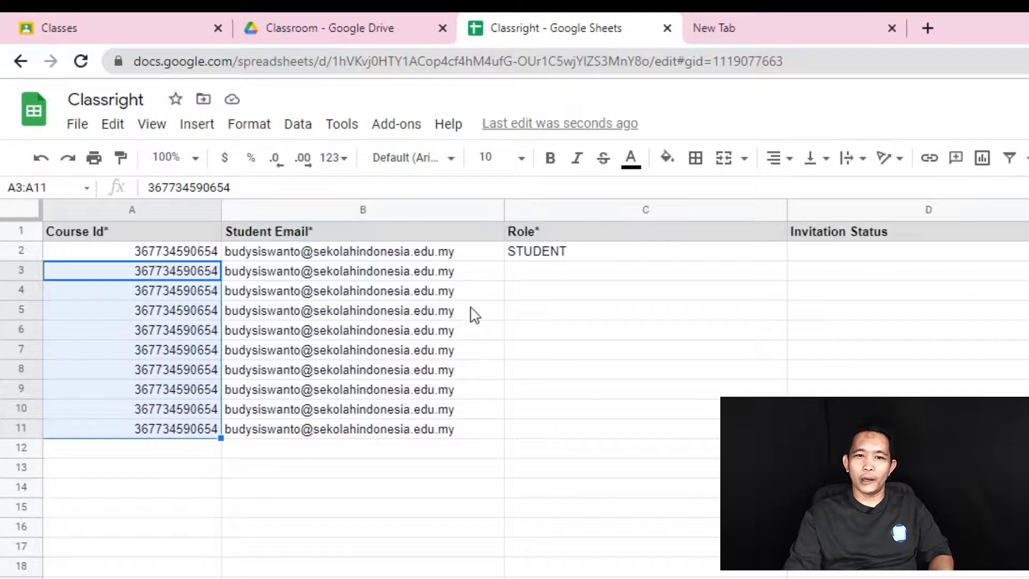
drag(452, 252, 505, 578)
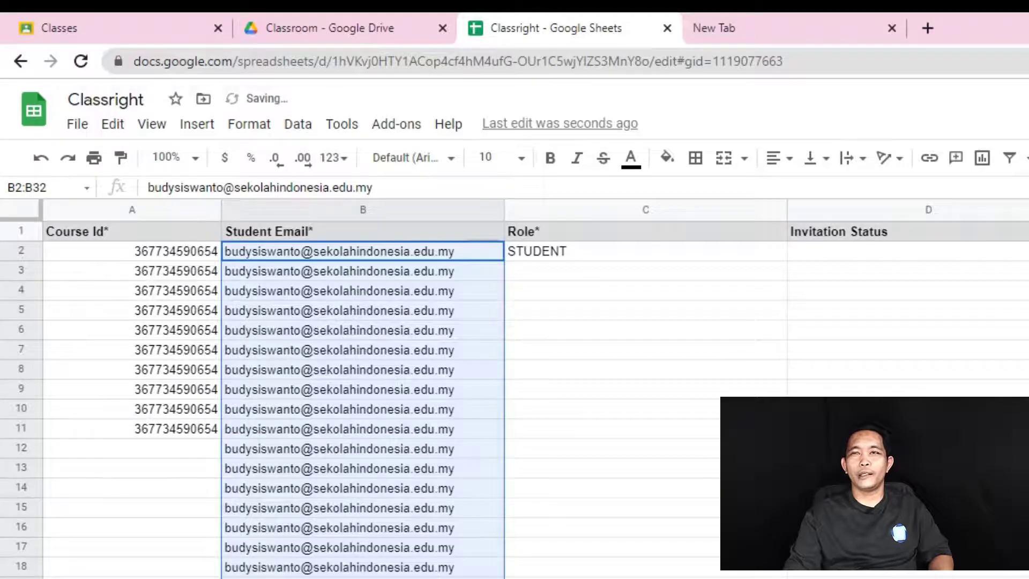
drag(199, 252, 222, 578)
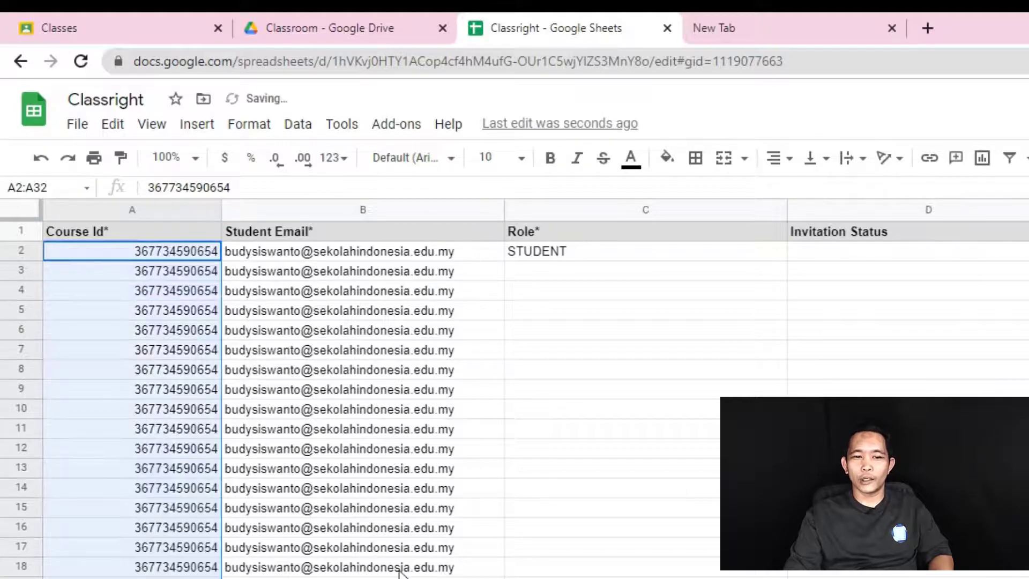
click(172, 252)
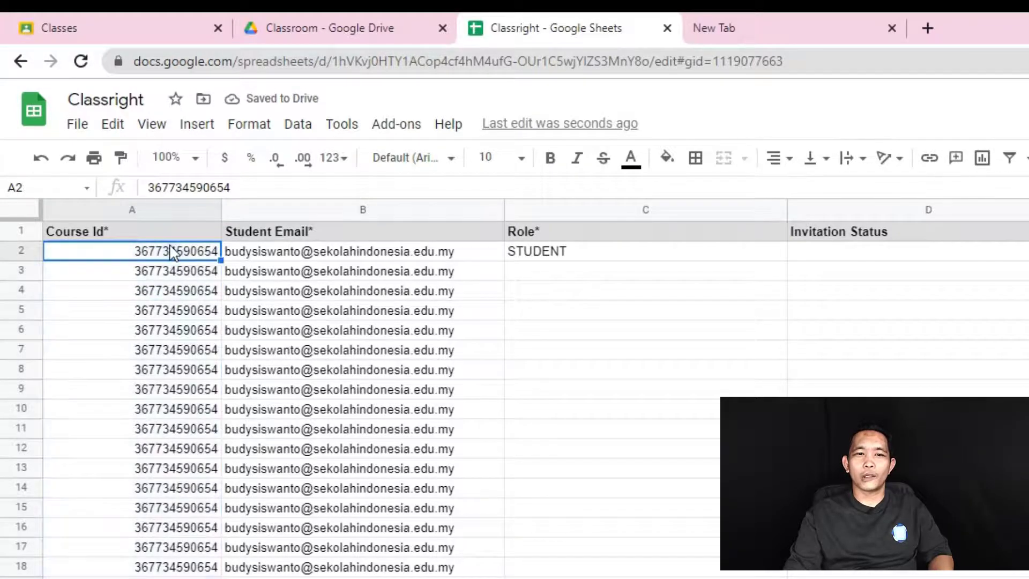
drag(186, 259, 191, 578)
click(722, 573)
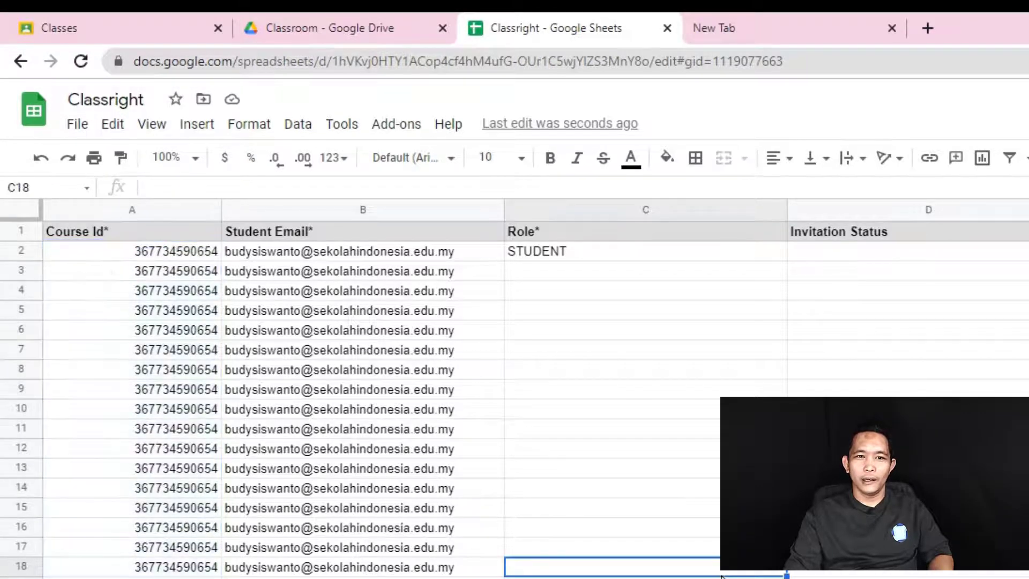
- Check row 3 and select the duplicated course ID and e-mail rows from row 3 down
click(299, 274)
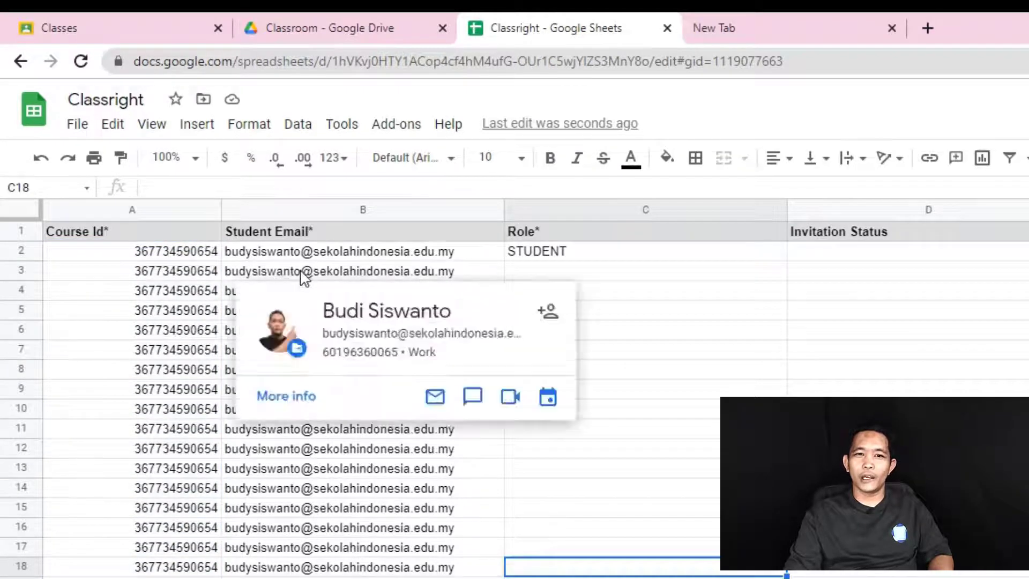
click(673, 531)
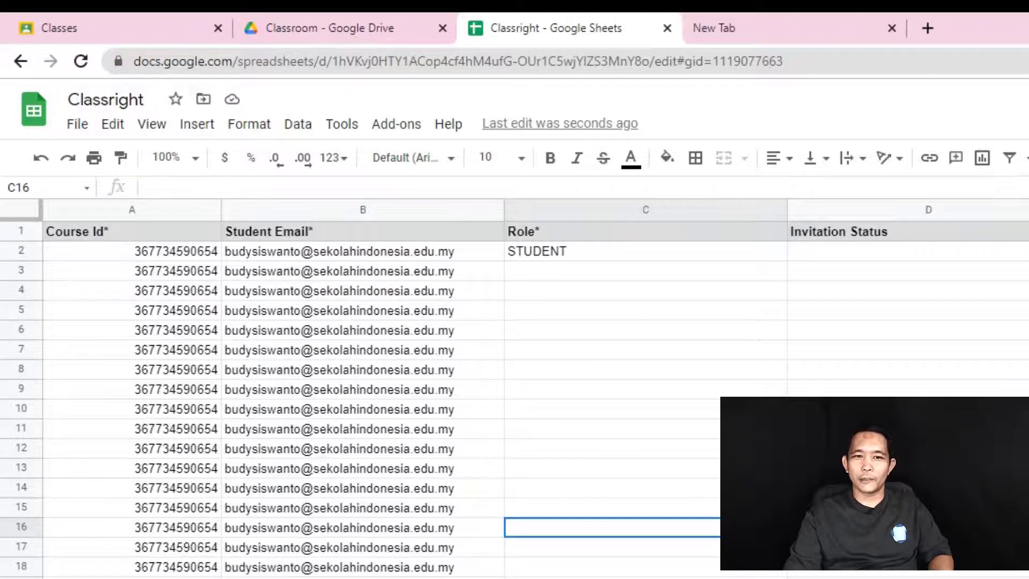
drag(117, 275, 257, 578)
click(684, 567)
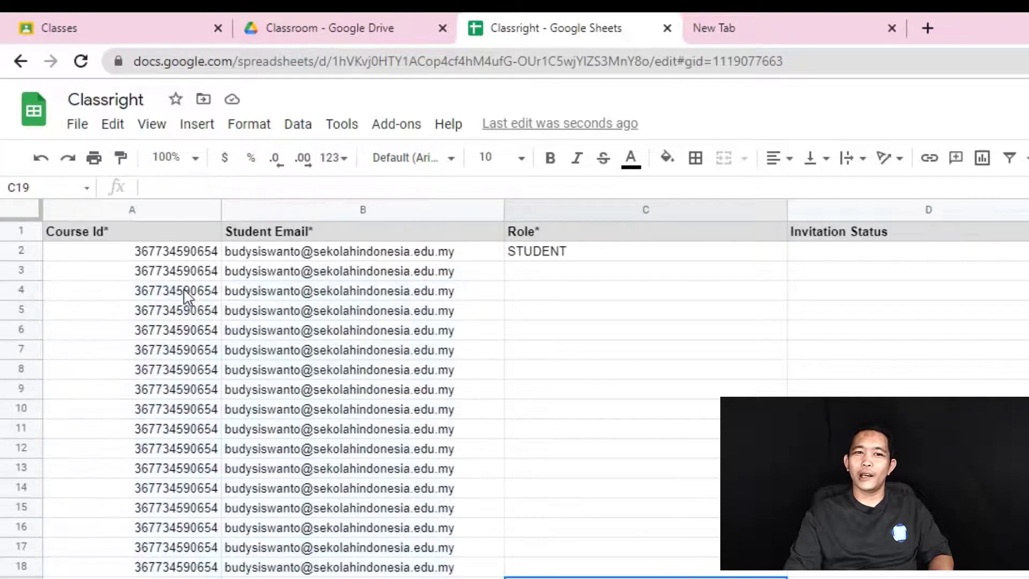
click(179, 271)
drag(308, 309, 300, 578)
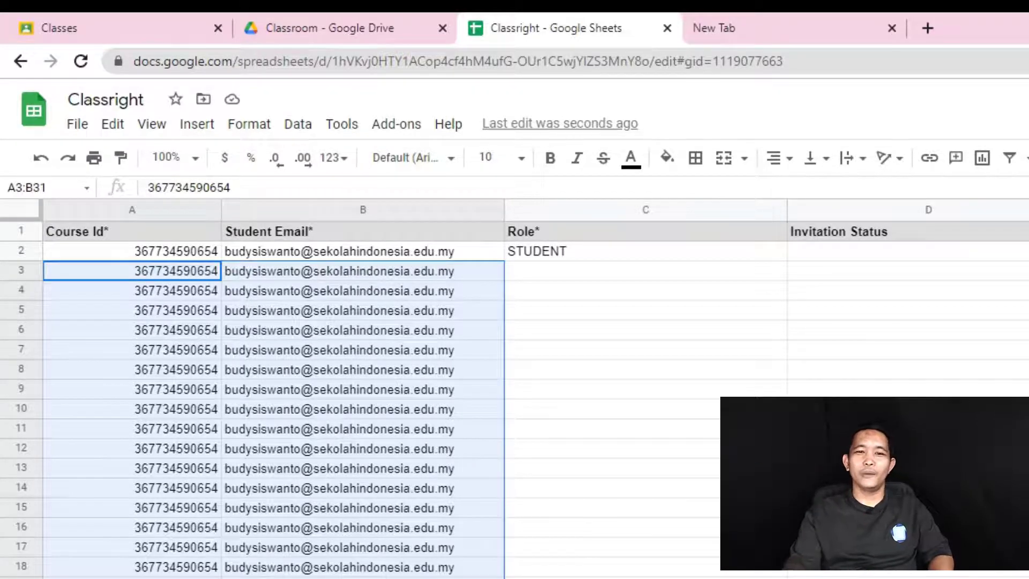
click(578, 577)
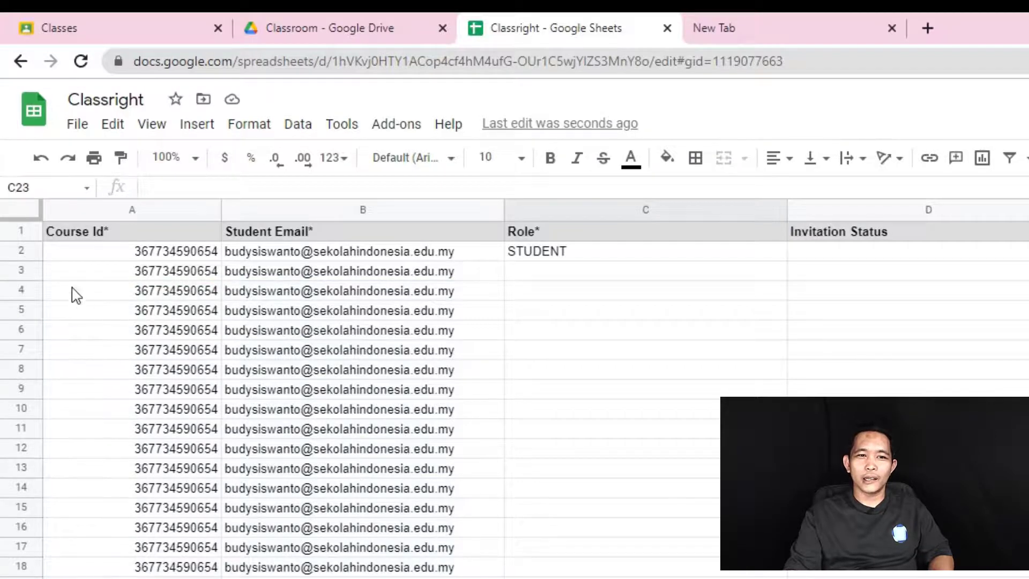
drag(23, 279, 268, 578)
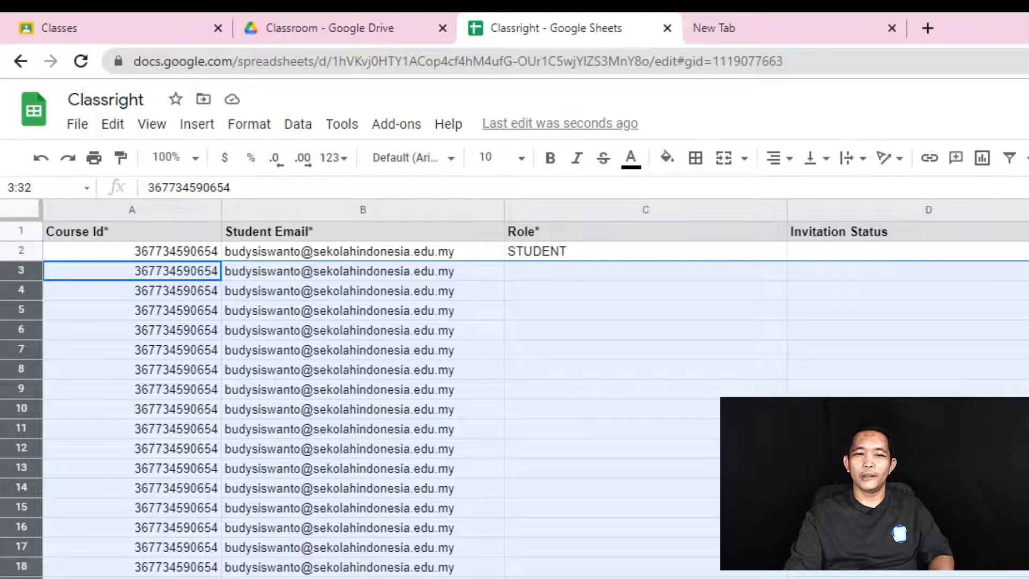
- Clear the duplicated rows 3 to 32 on the invite sheet, keeping row 2's student entry
right_click(333, 410)
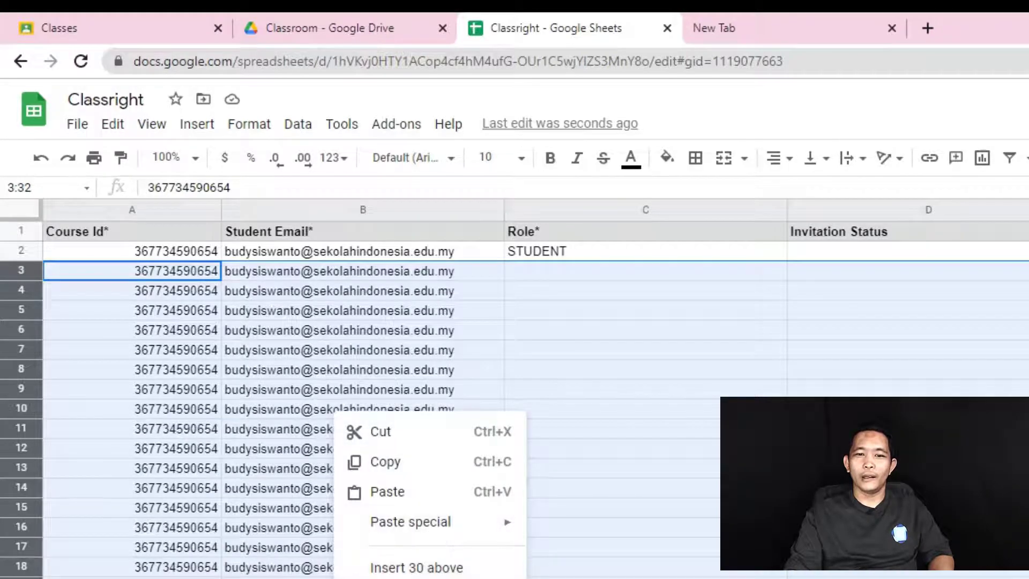
click(418, 578)
click(579, 577)
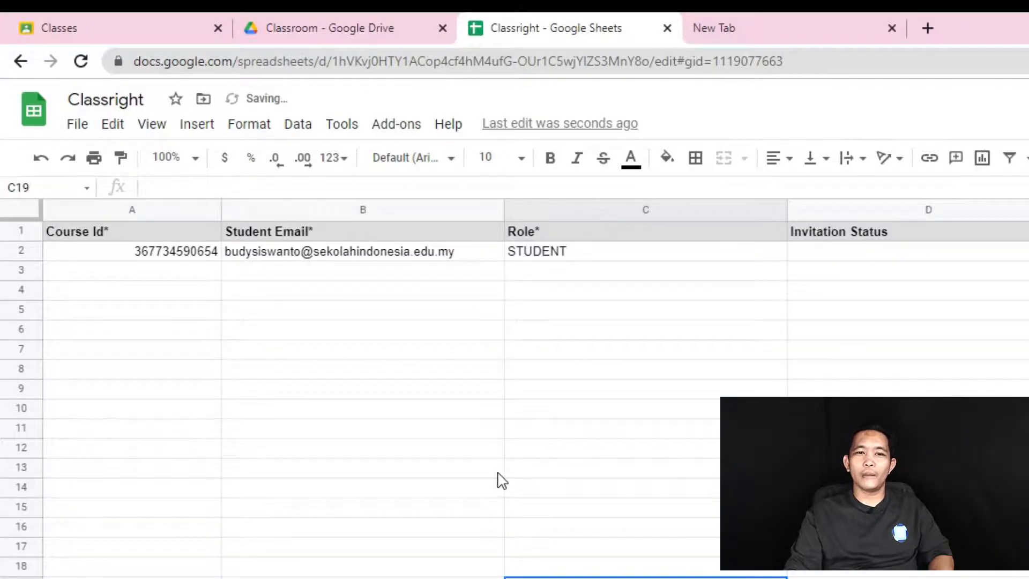
click(367, 252)
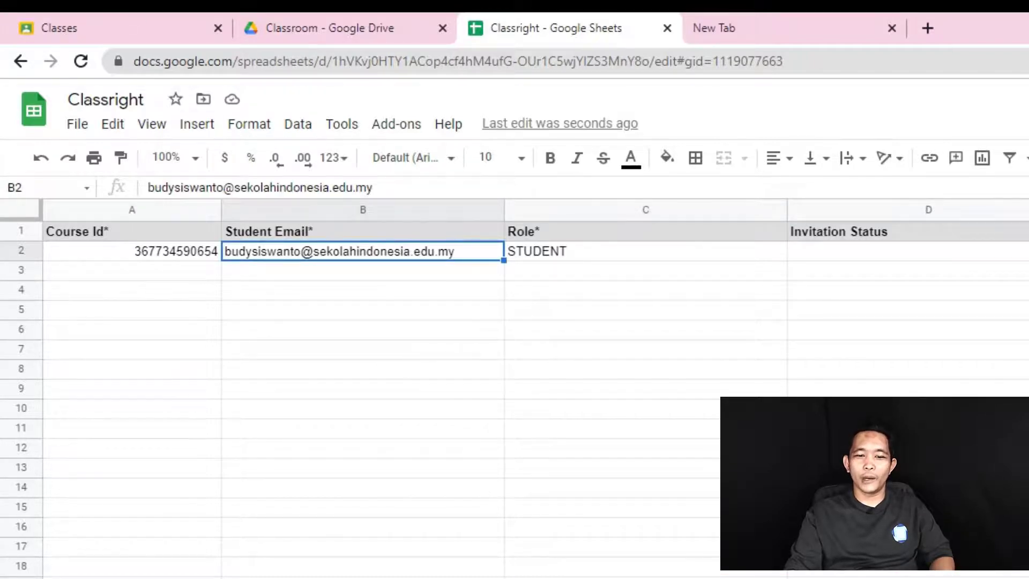
- Copy the Kelas C and Kelas B course IDs from the Course ID sheet into A3:A4
key(ctrl+shift+Page_Up)
key(ctrl+shift+Page_Up)
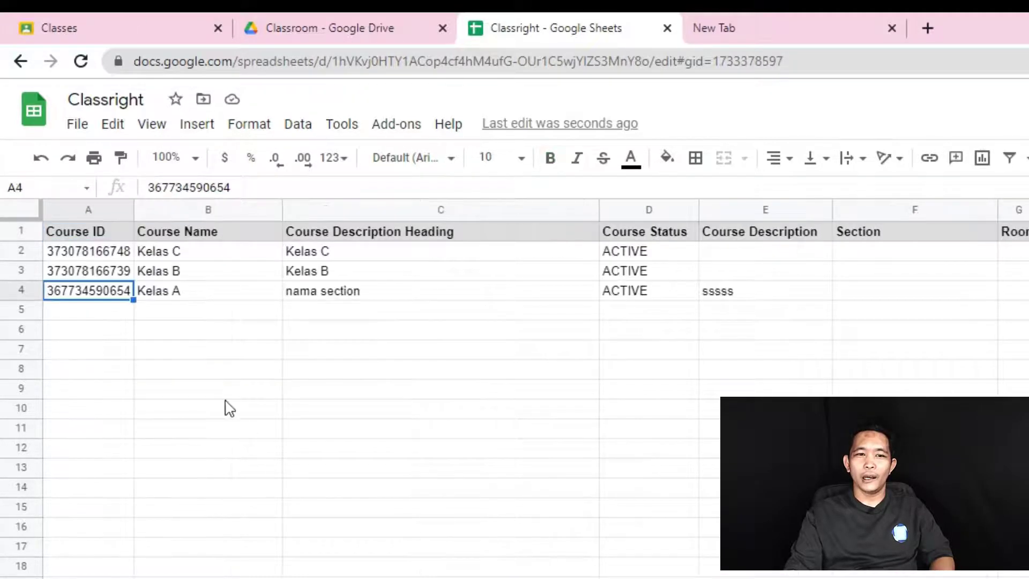
drag(124, 257, 124, 276)
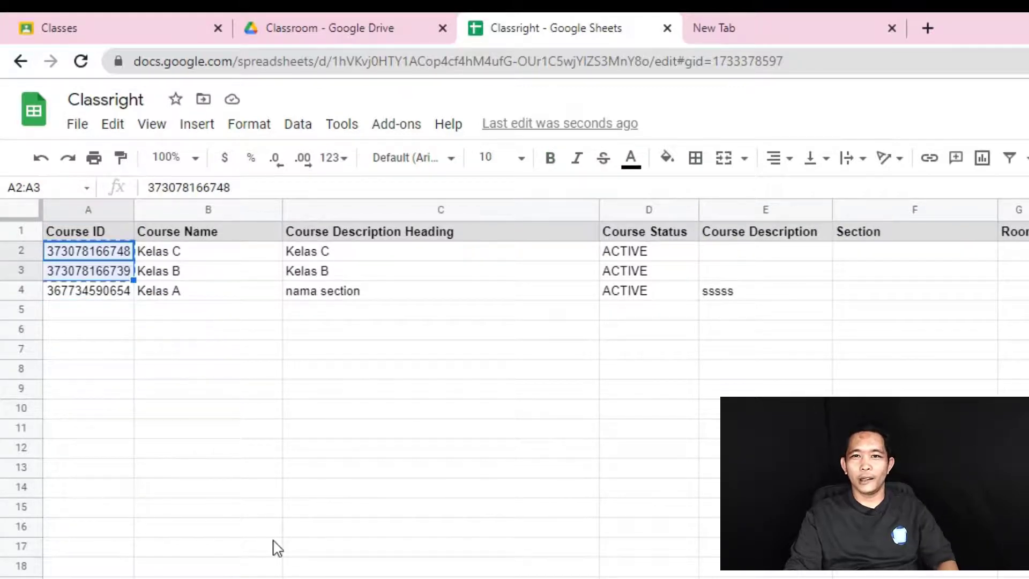
key(ctrl+c)
key(ctrl+shift+Page_Down)
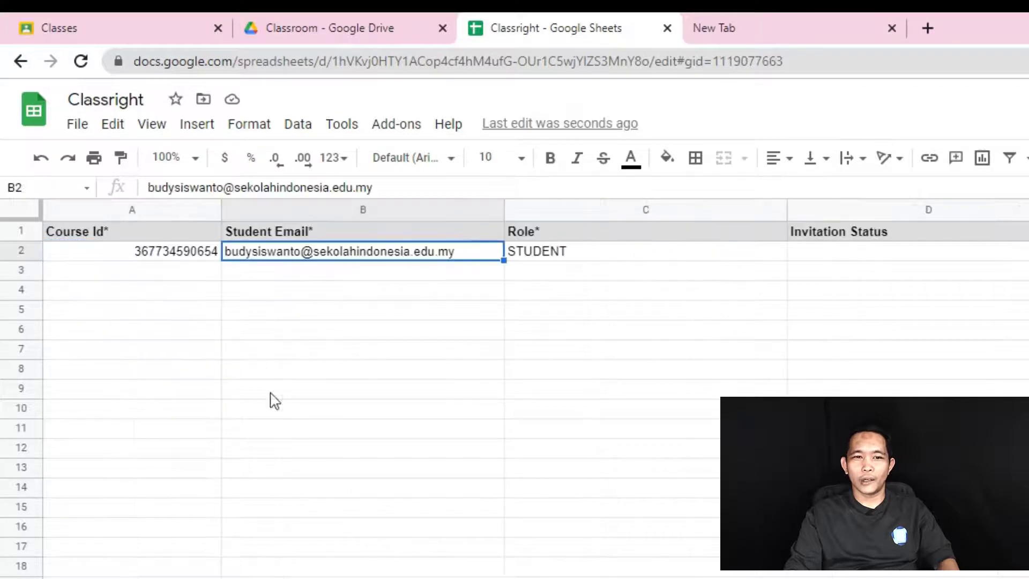
click(198, 274)
key(ctrl+v)
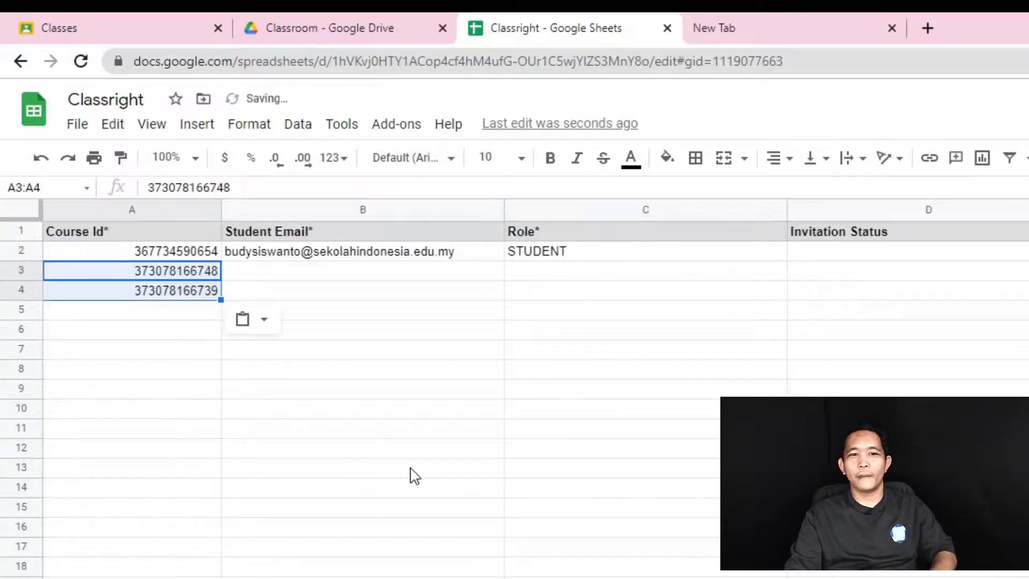
click(409, 471)
- Fill the student email from B2 down to B3:B4 and verify each row's email and course ID
click(498, 260)
drag(498, 260, 501, 292)
click(679, 568)
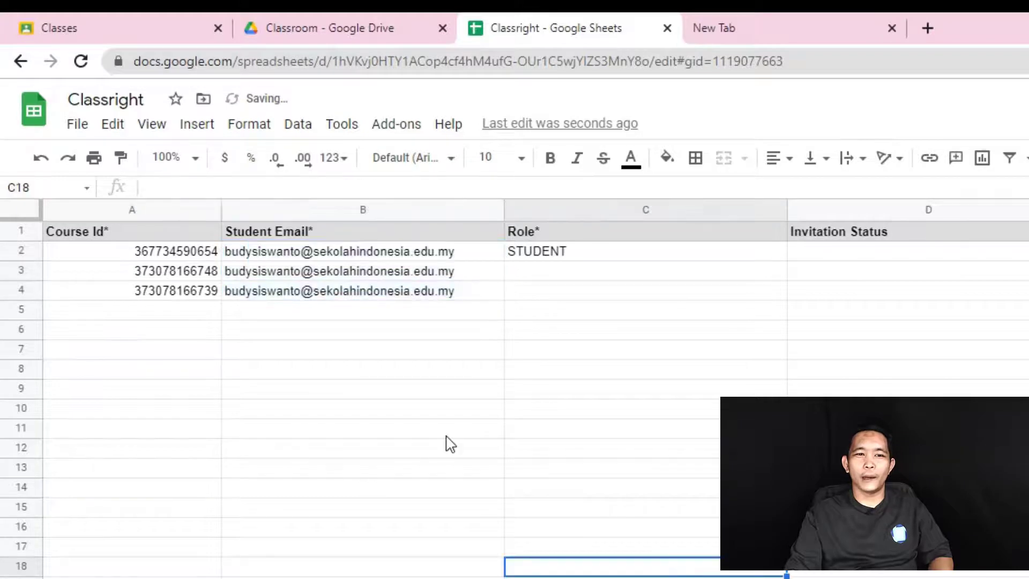
click(342, 252)
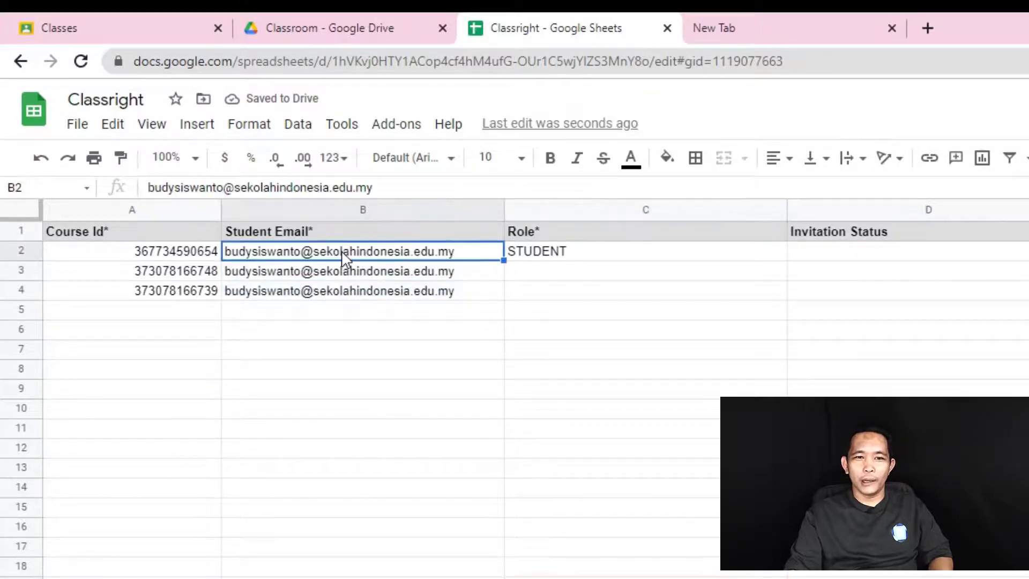
click(185, 254)
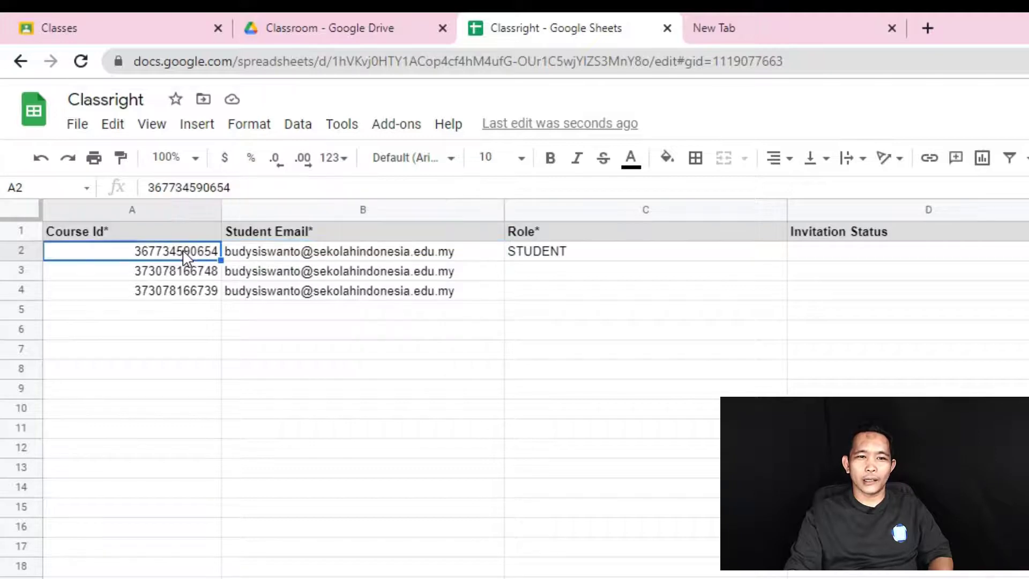
click(294, 274)
click(193, 275)
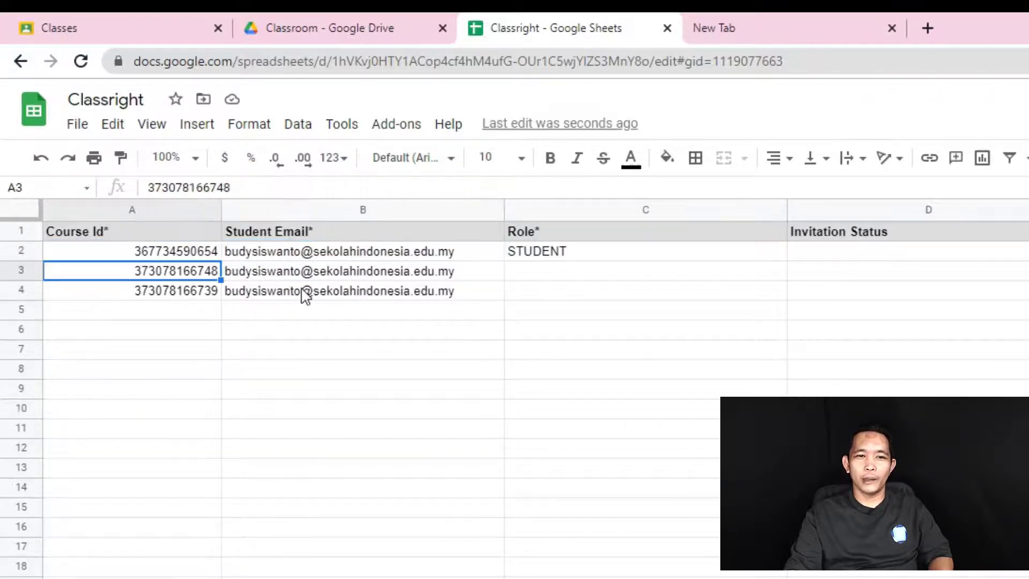
click(295, 292)
click(195, 293)
drag(206, 252, 209, 294)
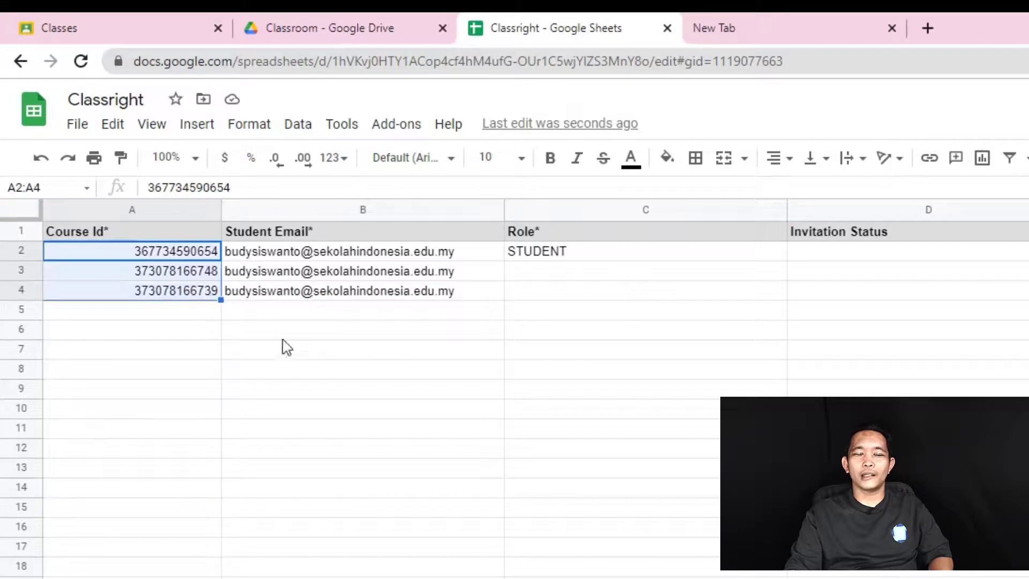
click(322, 370)
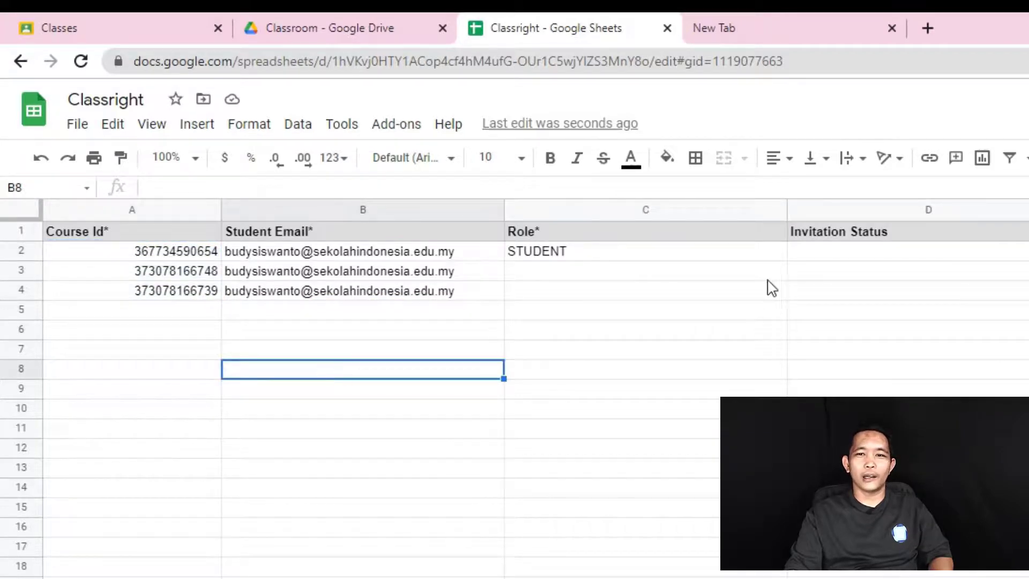
- Fill the STUDENT role from C2 down into C3:C4
click(756, 257)
drag(786, 261, 782, 294)
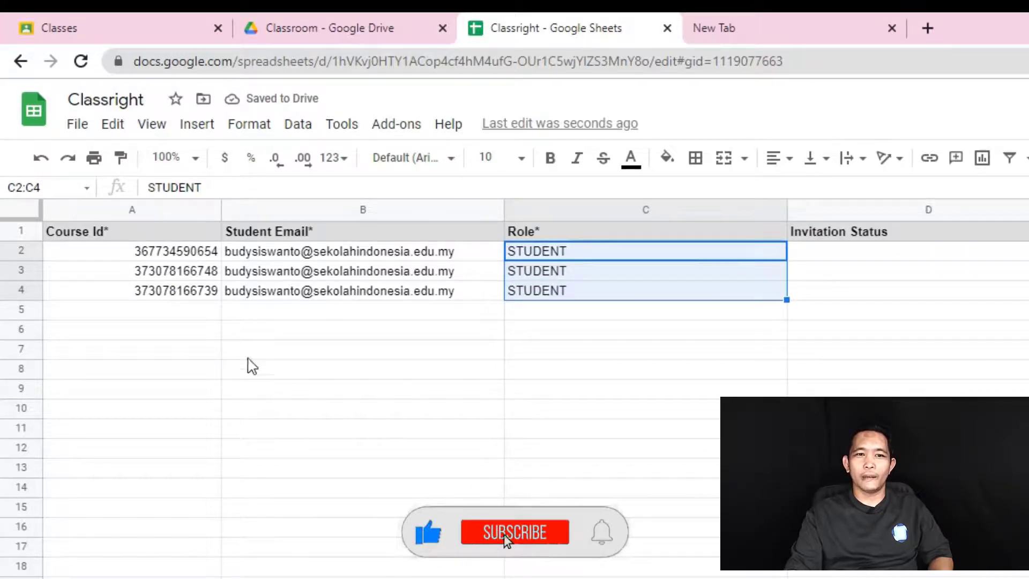
drag(202, 274, 203, 295)
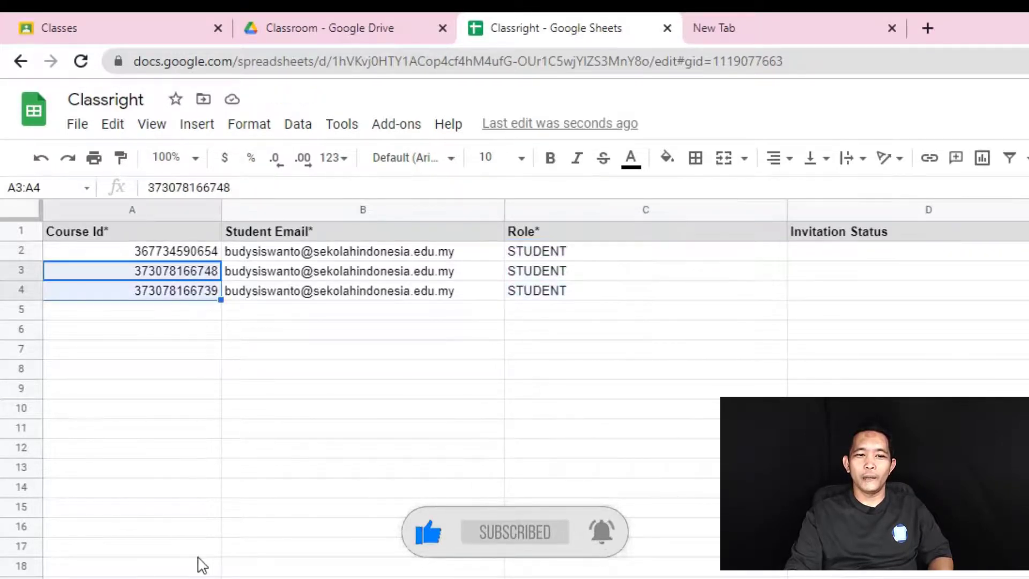
click(645, 576)
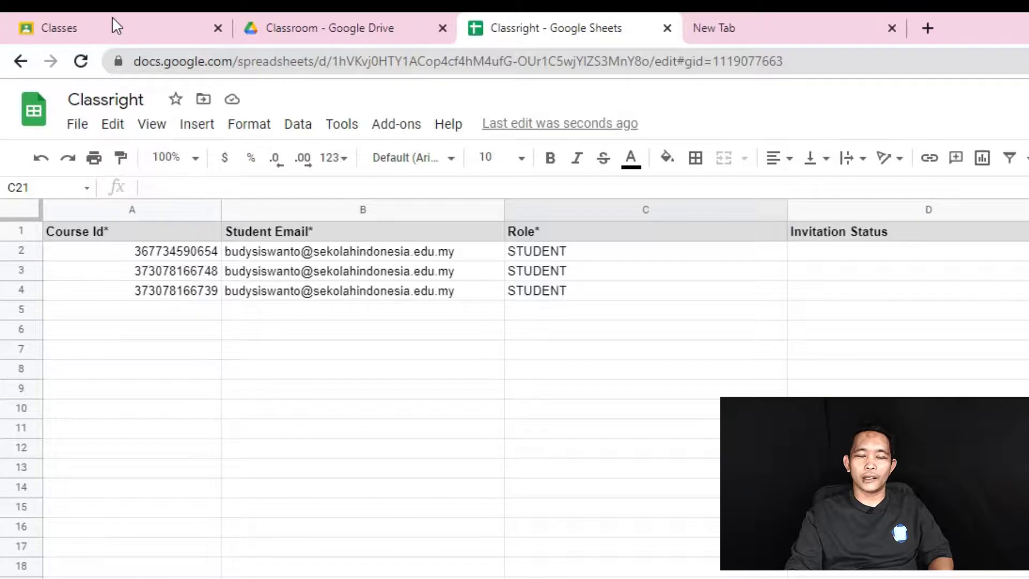
click(928, 547)
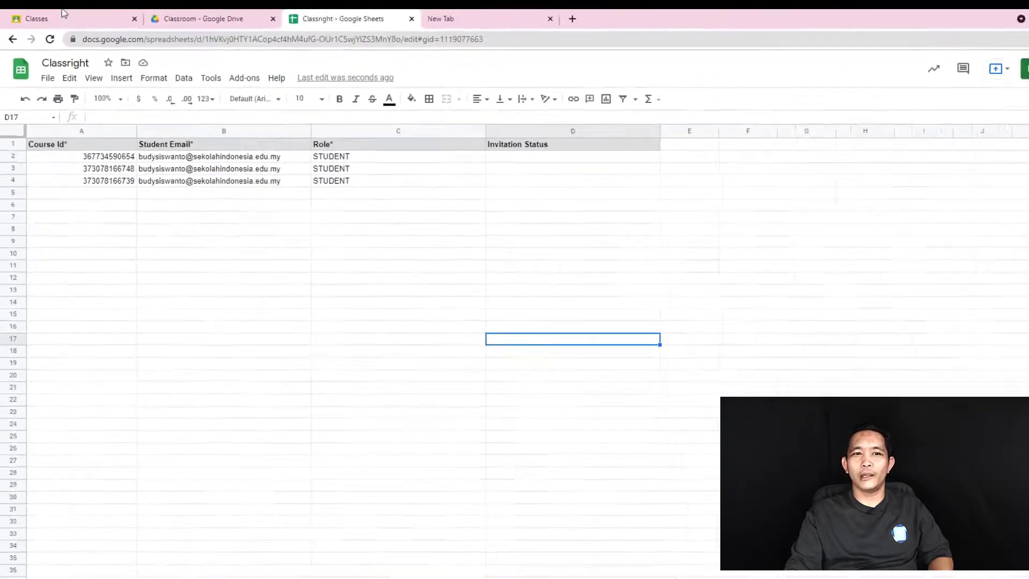
click(62, 14)
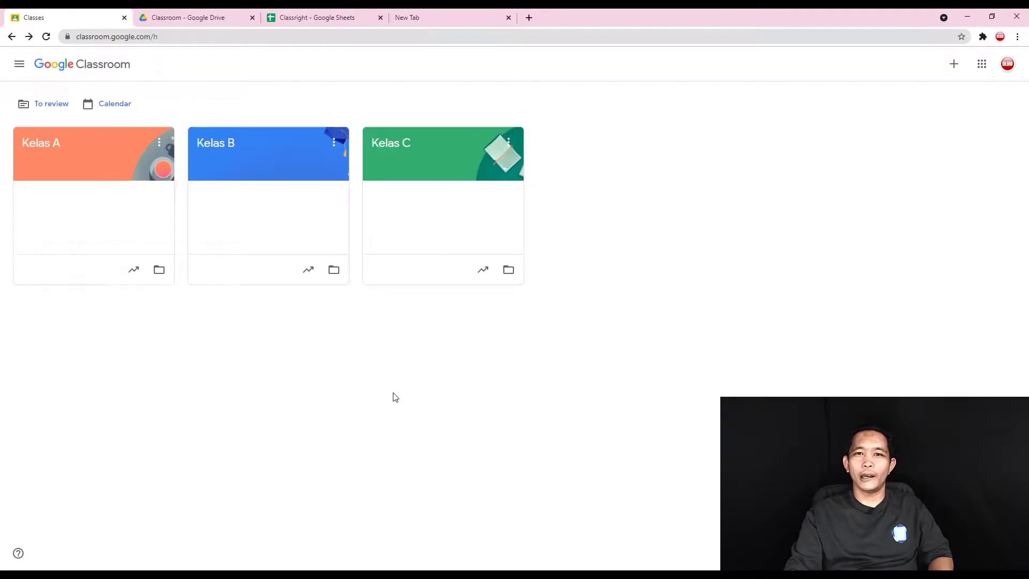
click(223, 150)
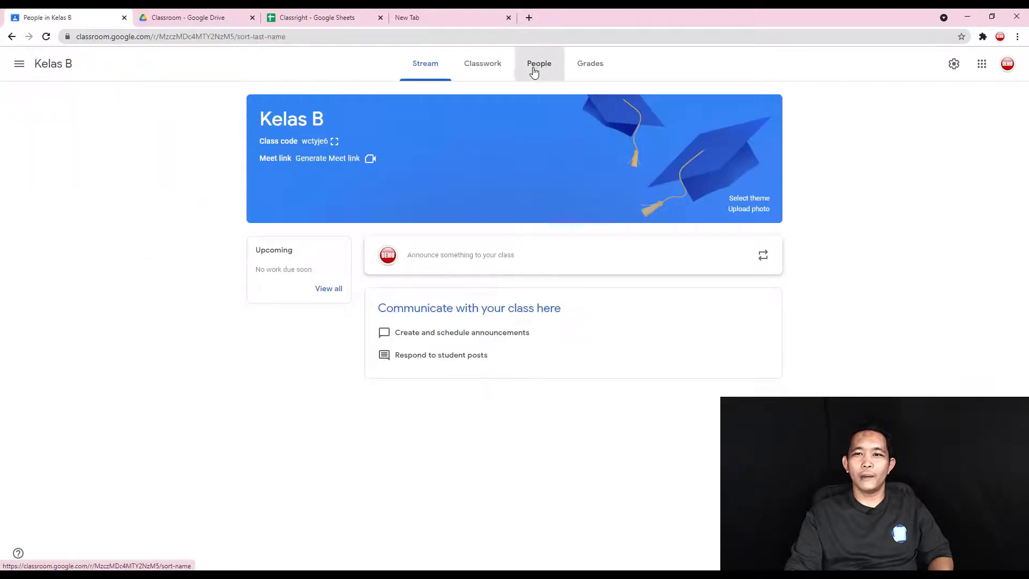
click(534, 70)
click(11, 36)
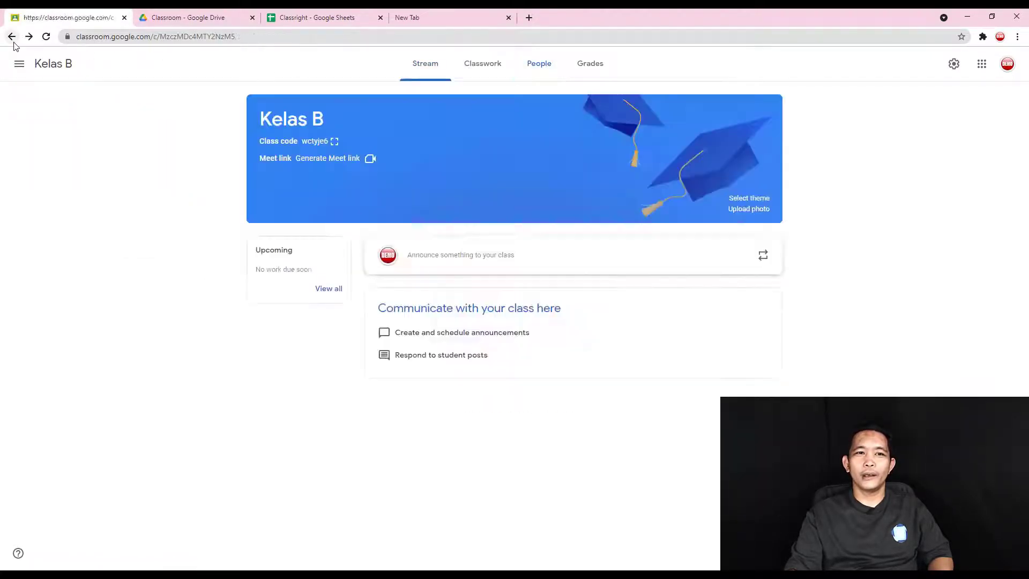
click(12, 37)
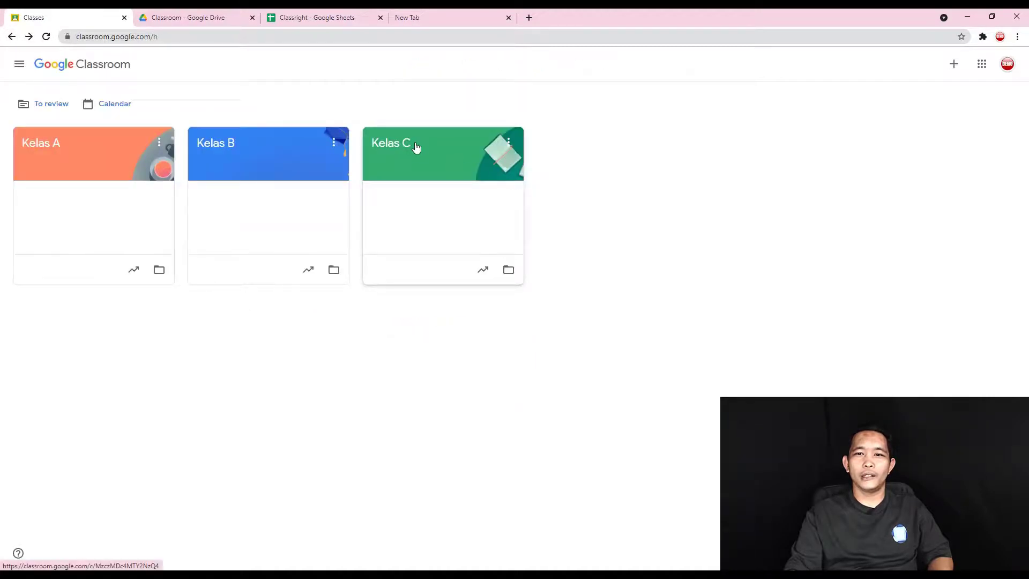
click(416, 149)
click(551, 72)
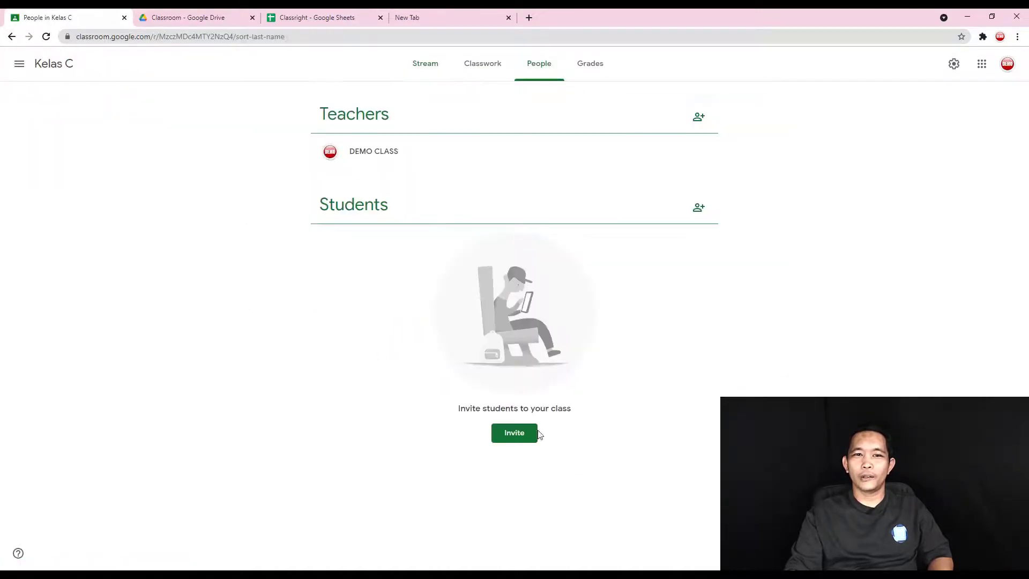
click(12, 36)
click(316, 17)
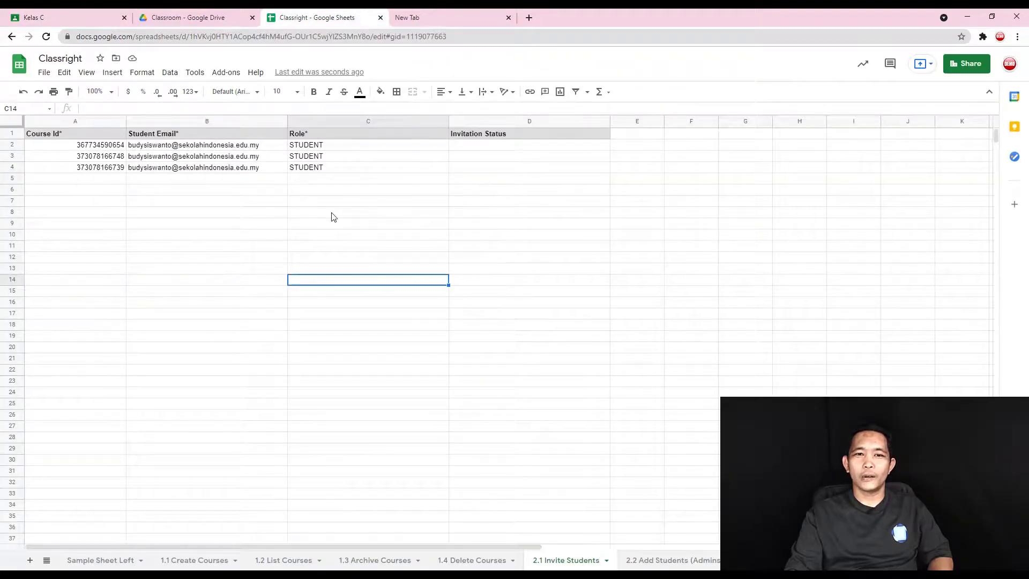
drag(260, 149, 260, 169)
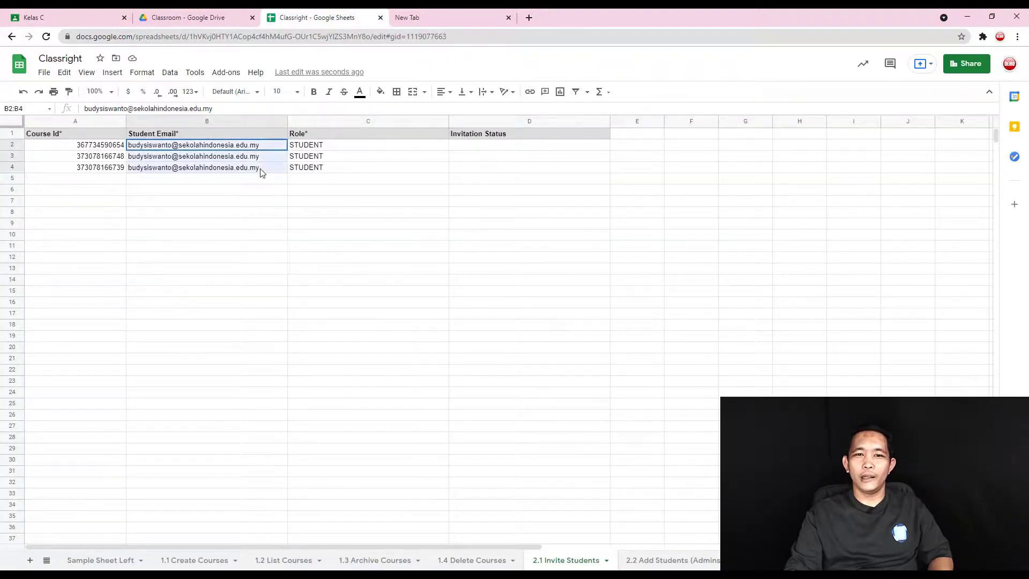
click(86, 11)
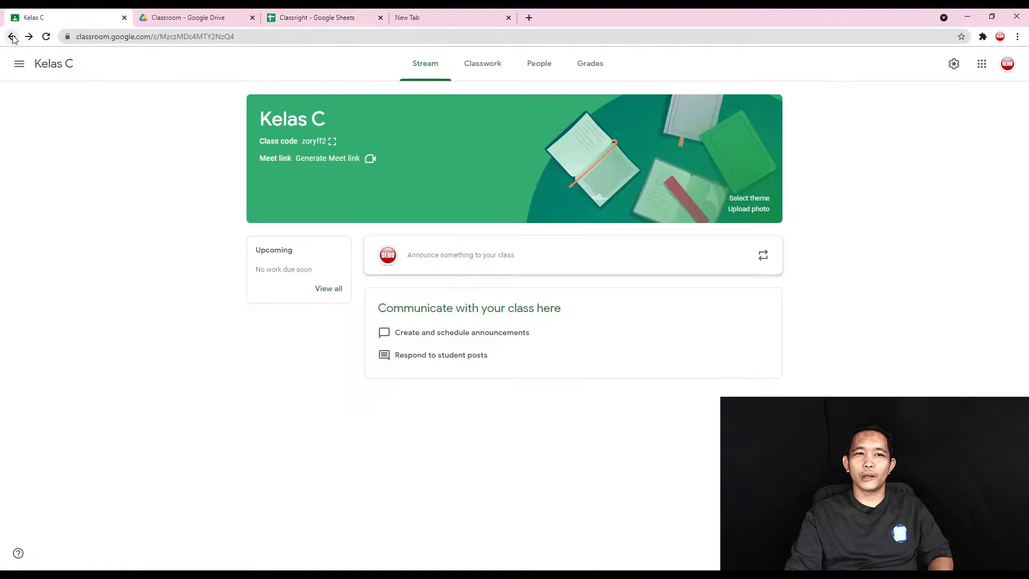
click(12, 36)
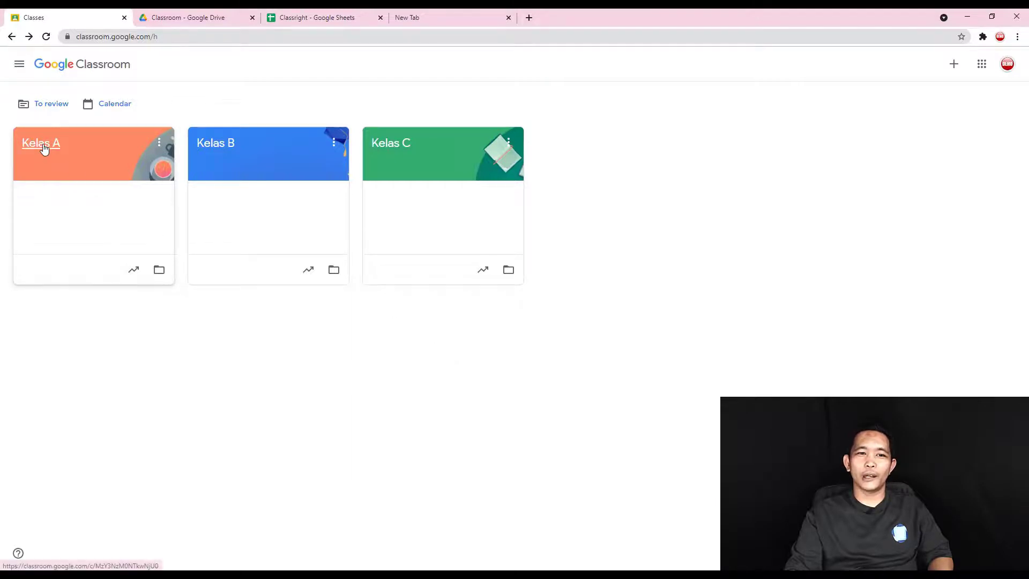
click(43, 146)
click(543, 65)
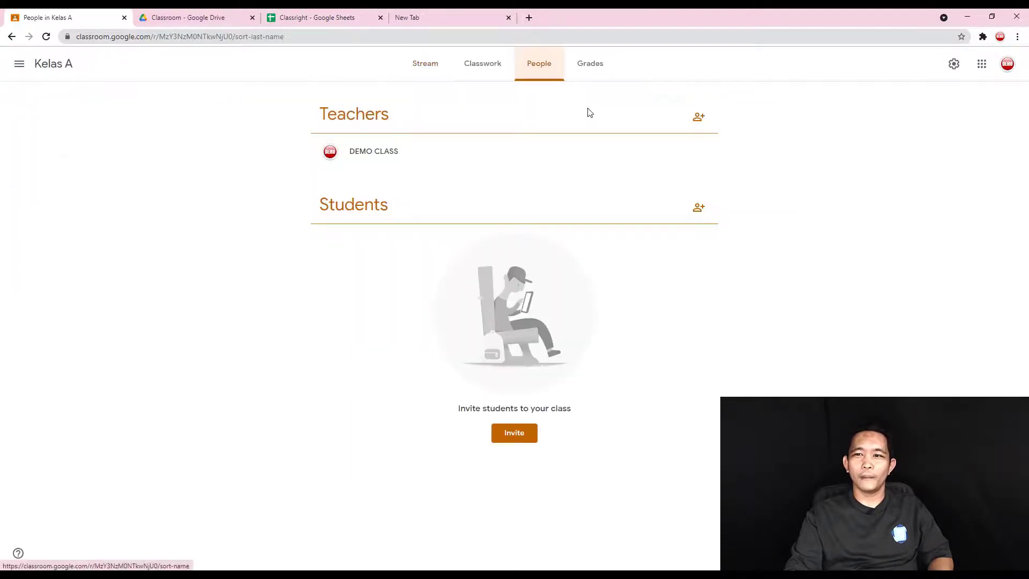
click(699, 209)
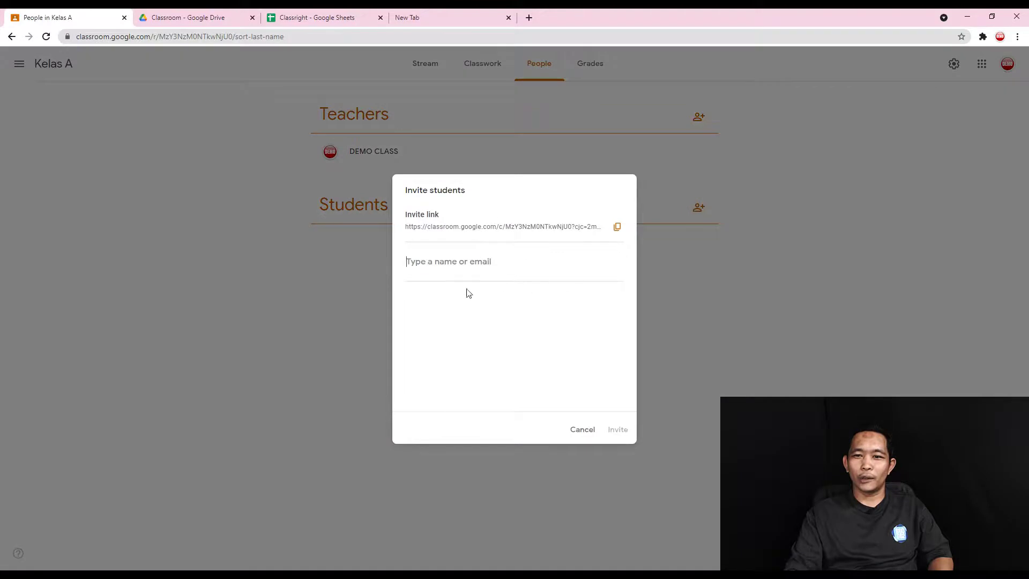
click(582, 431)
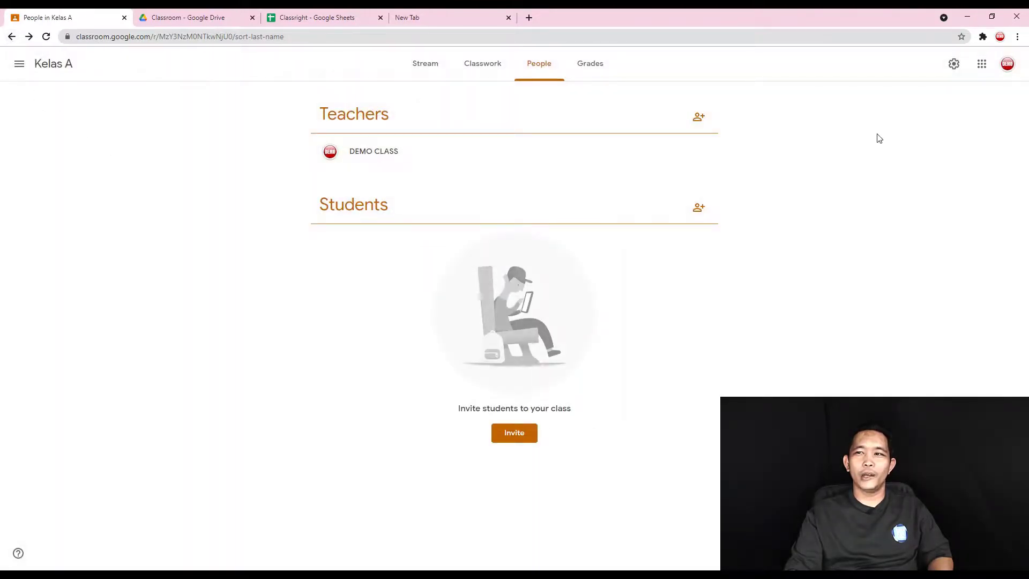
click(11, 37)
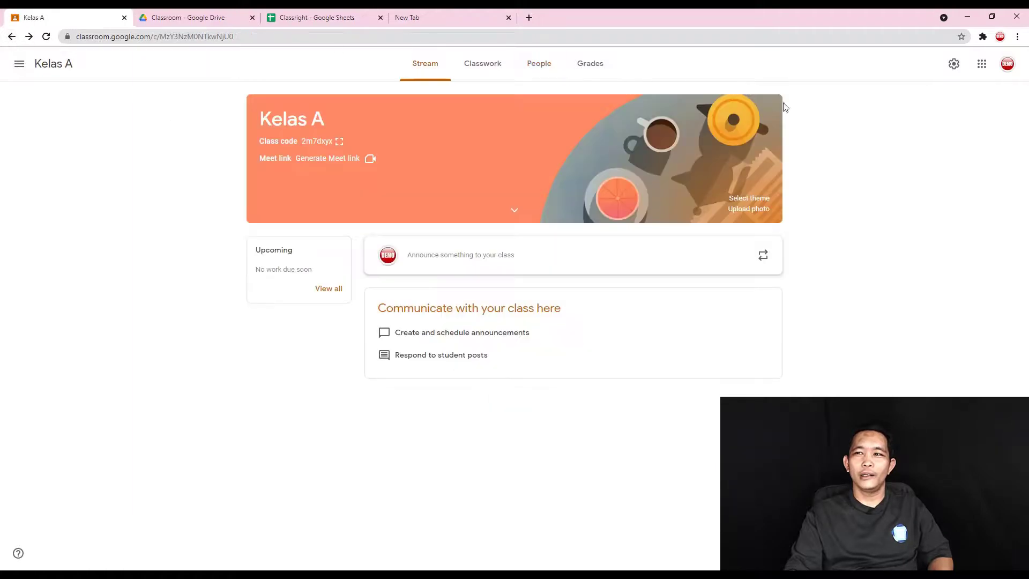
click(304, 18)
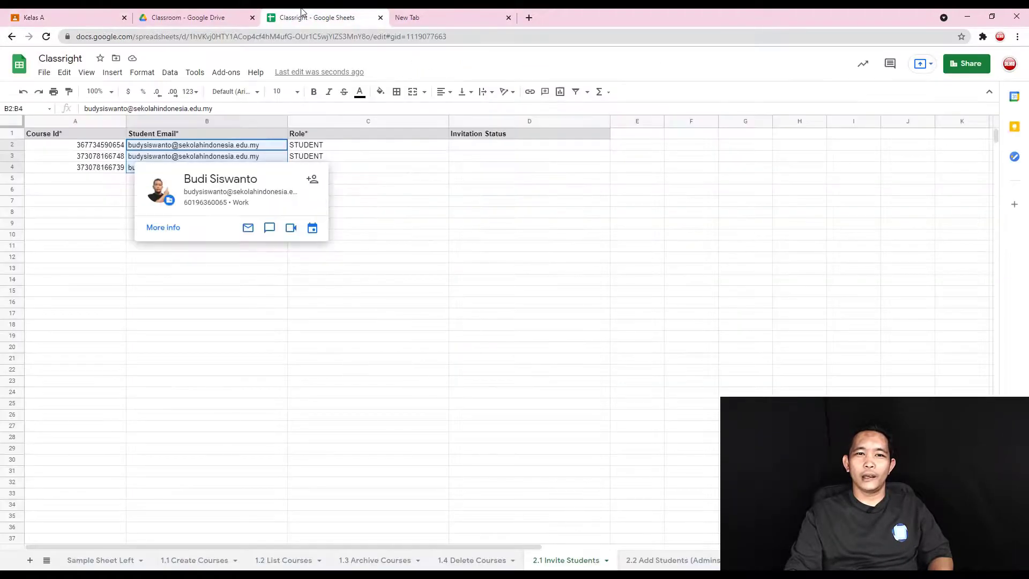
- Run Add-ons > Classright > 2. Students Manager > 2.1 Invite Students
click(503, 281)
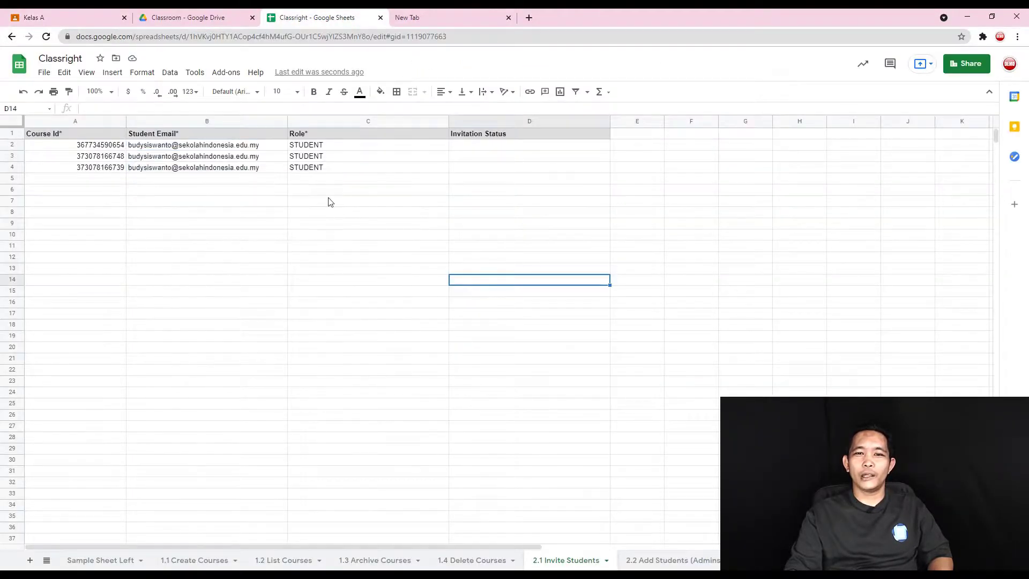
click(225, 75)
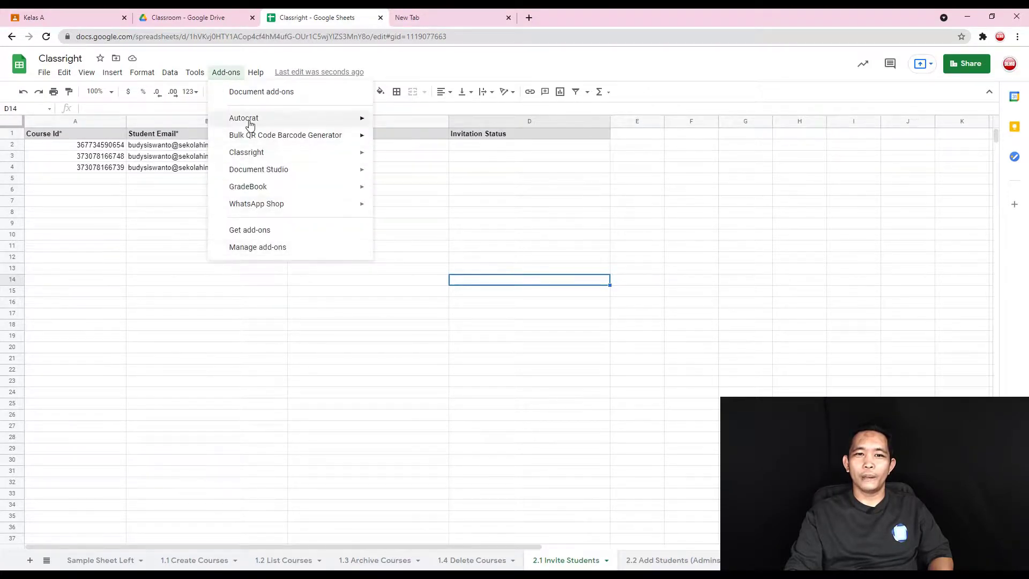
mouse_move(264, 160)
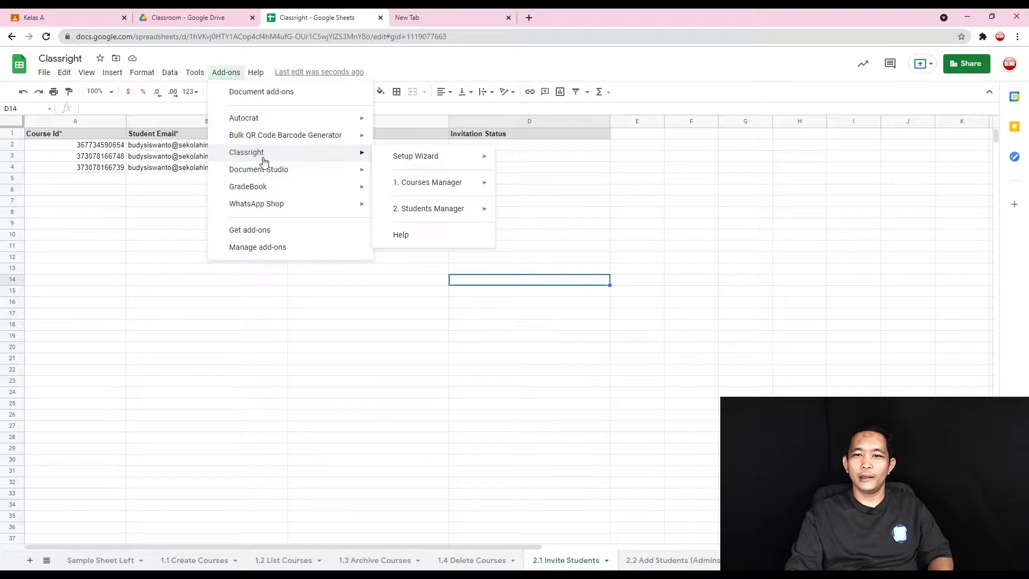
mouse_move(426, 214)
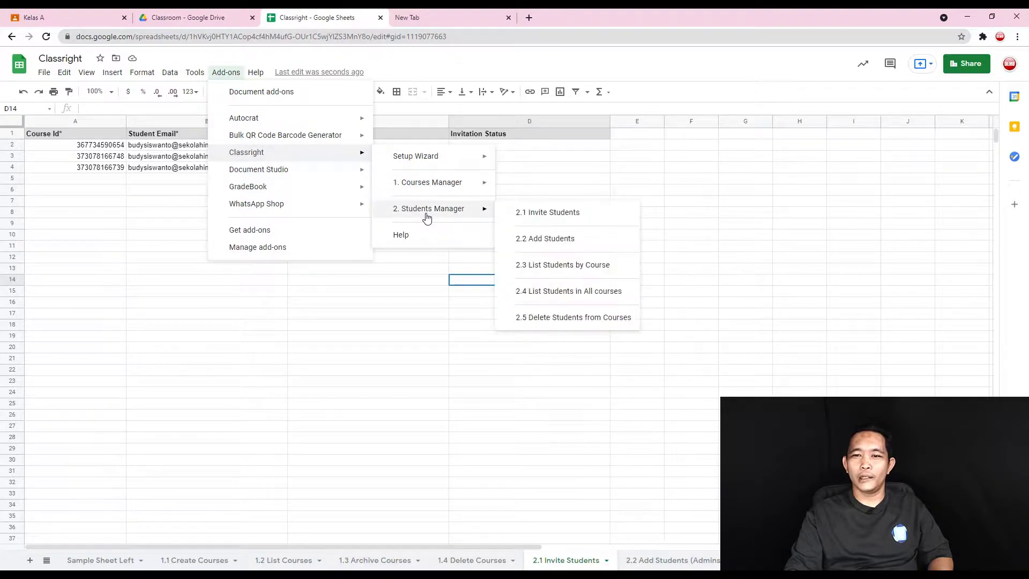
click(555, 214)
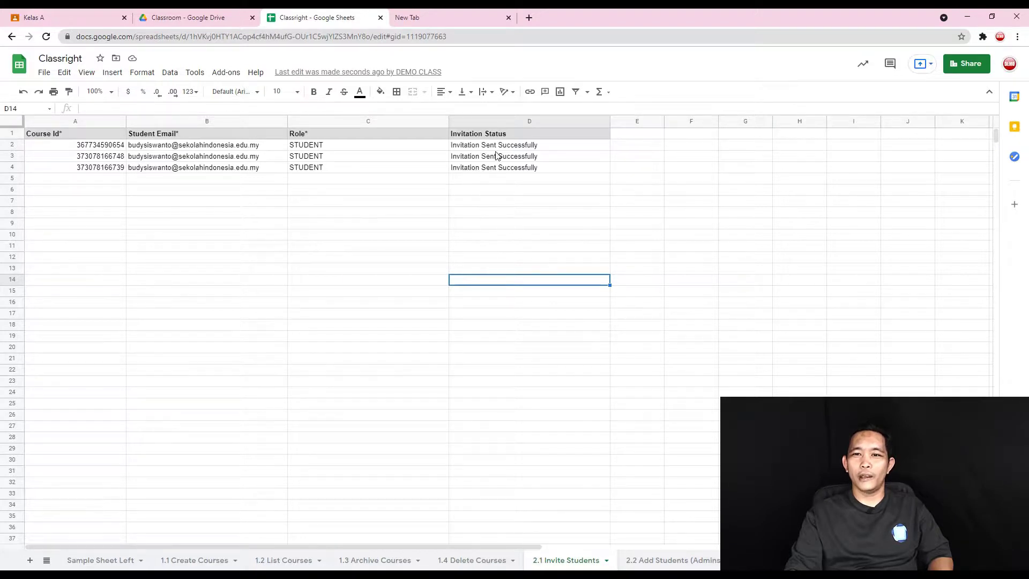
- Verify all three rows' Invitation Status reads Invitation Sent Successfully
click(475, 149)
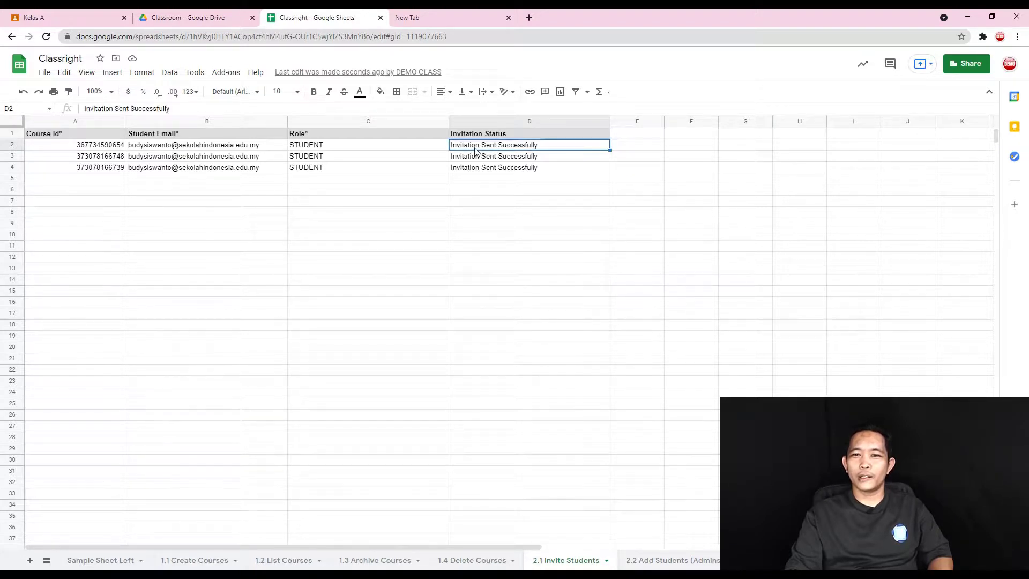
click(476, 159)
click(481, 171)
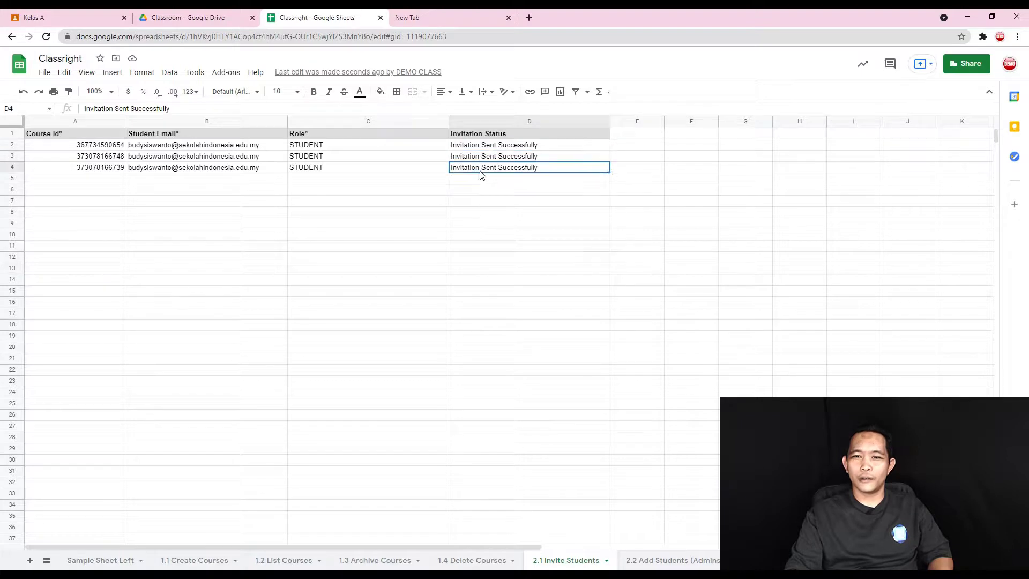
click(511, 272)
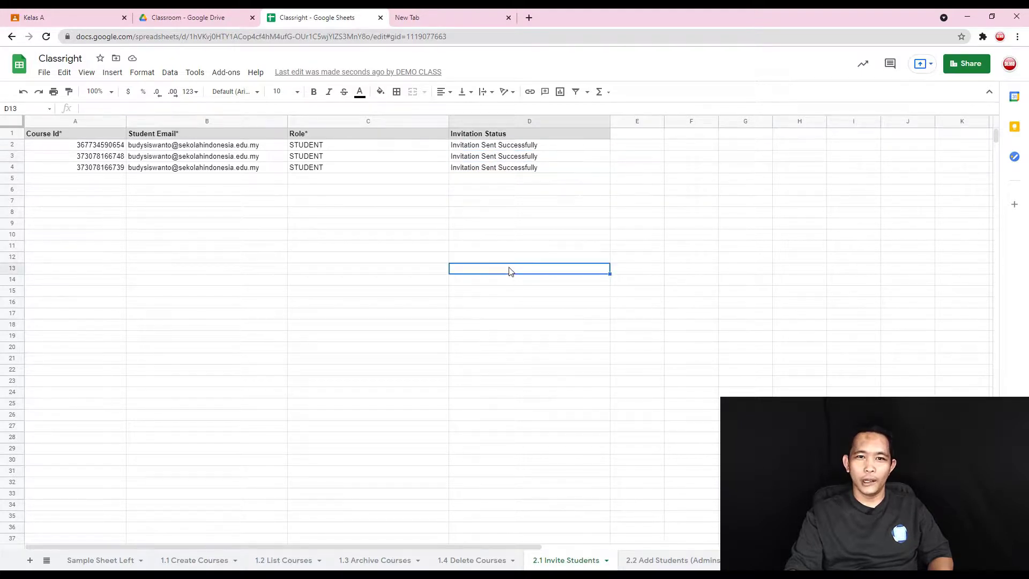
drag(193, 150, 191, 169)
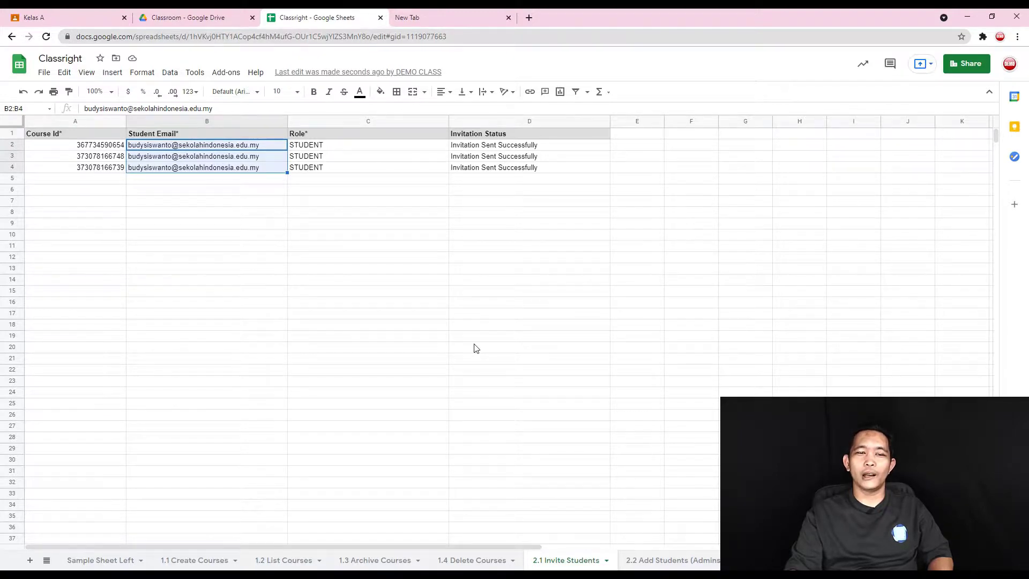
- View the People lists of Kelas A and Kelas B to confirm the student is invited
click(59, 13)
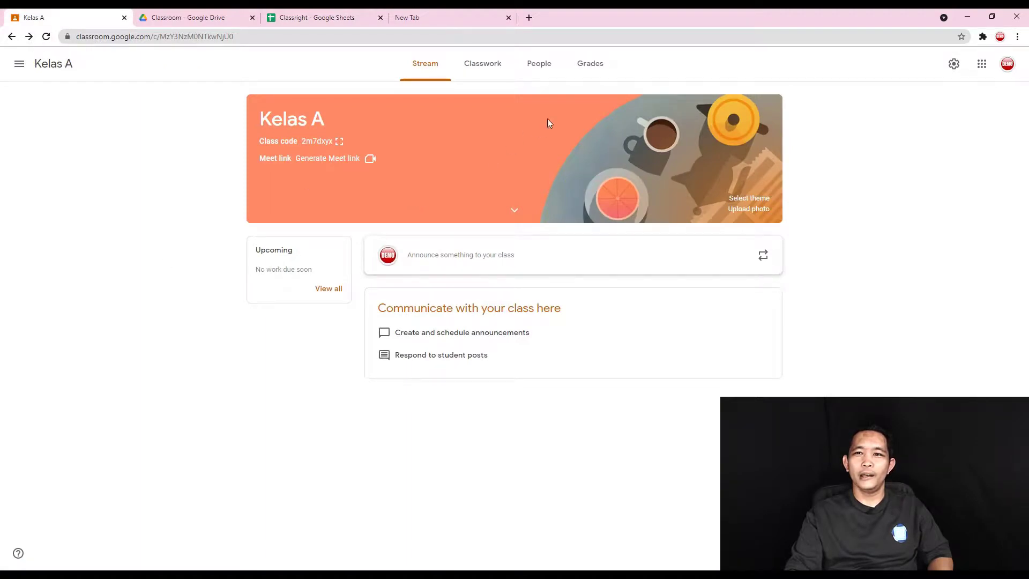
click(538, 68)
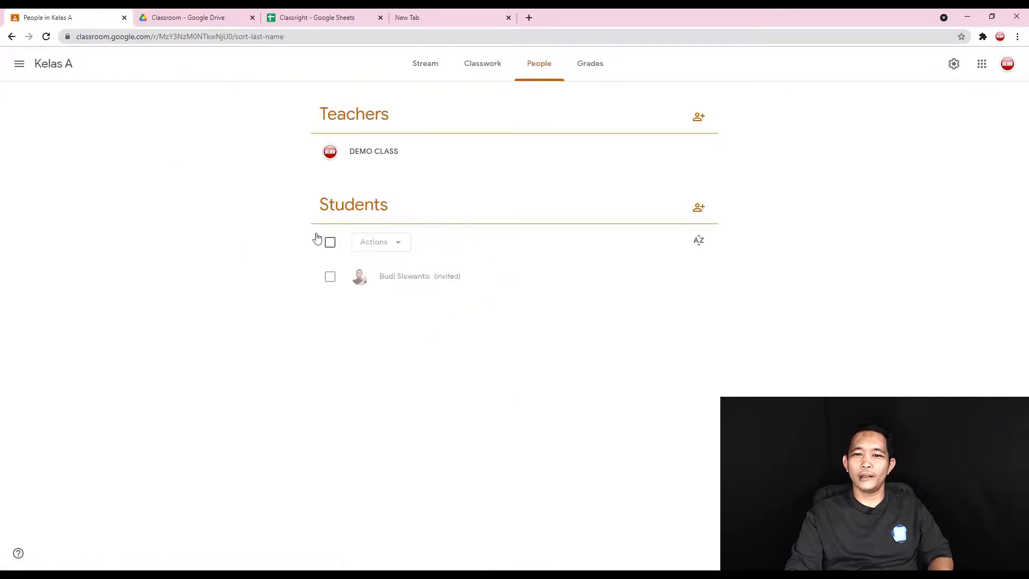
click(20, 64)
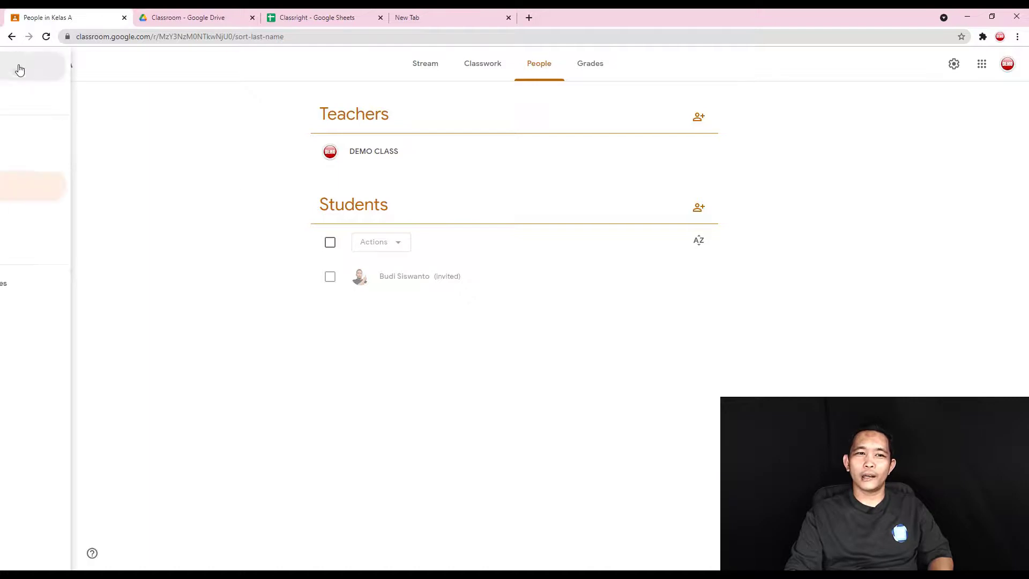
click(59, 220)
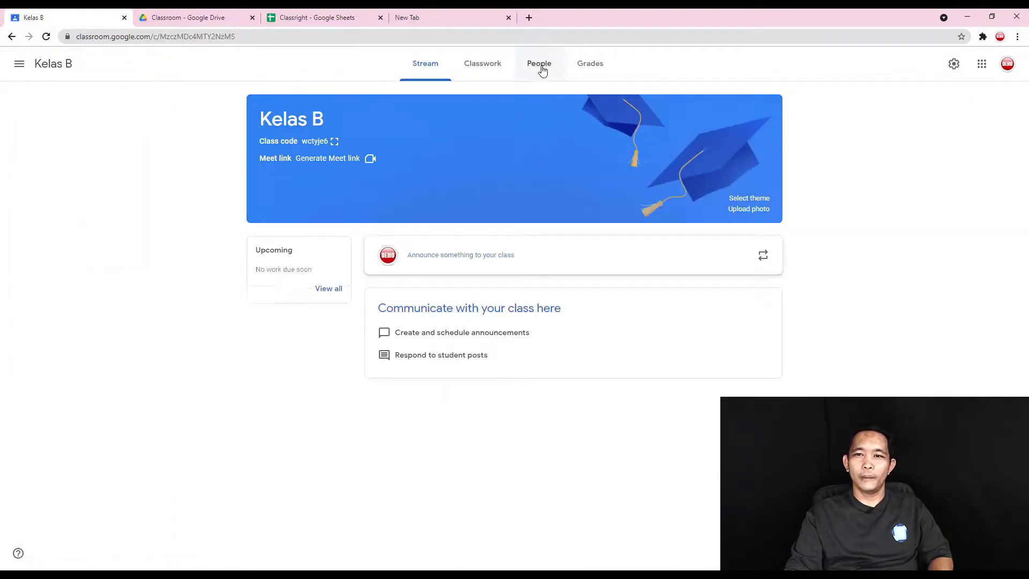
click(540, 68)
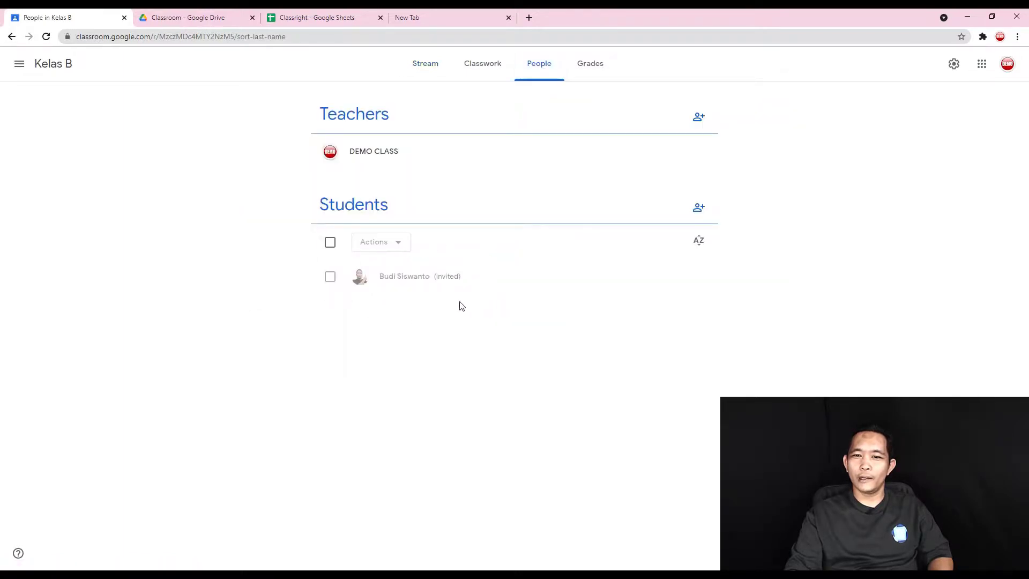
- Open Kelas C from the classes overview and view its People list
click(21, 66)
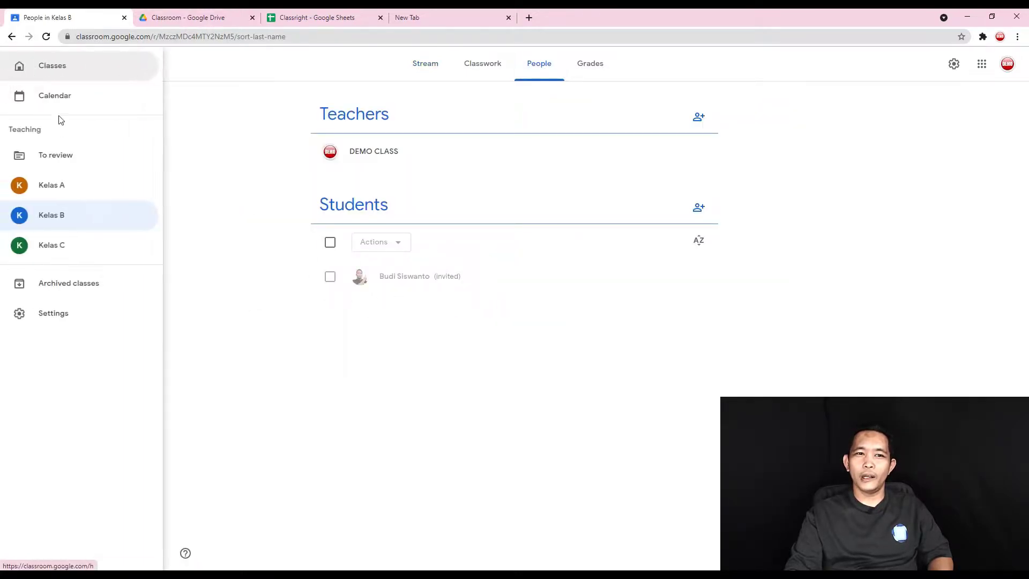
click(59, 71)
click(394, 151)
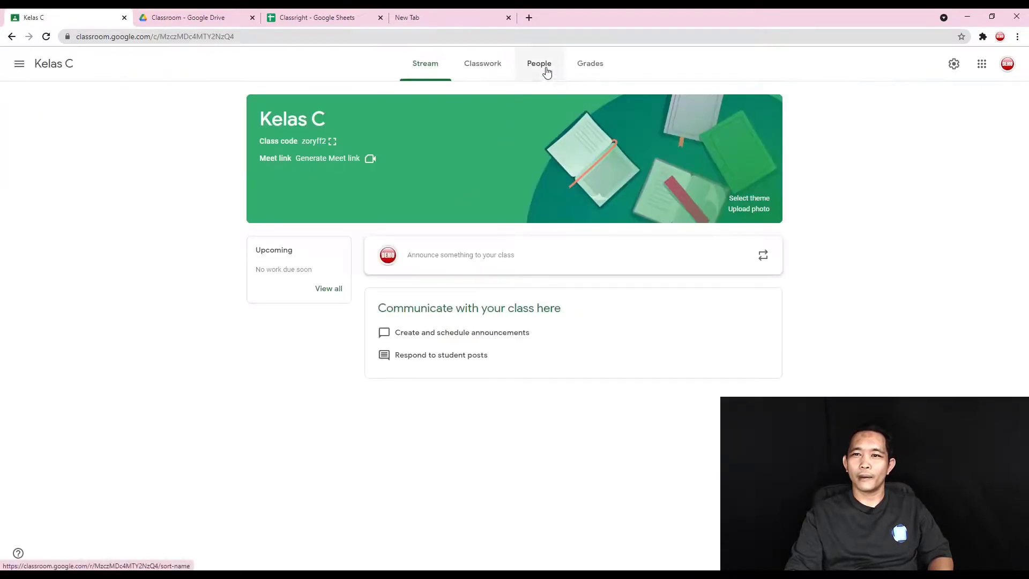
click(543, 70)
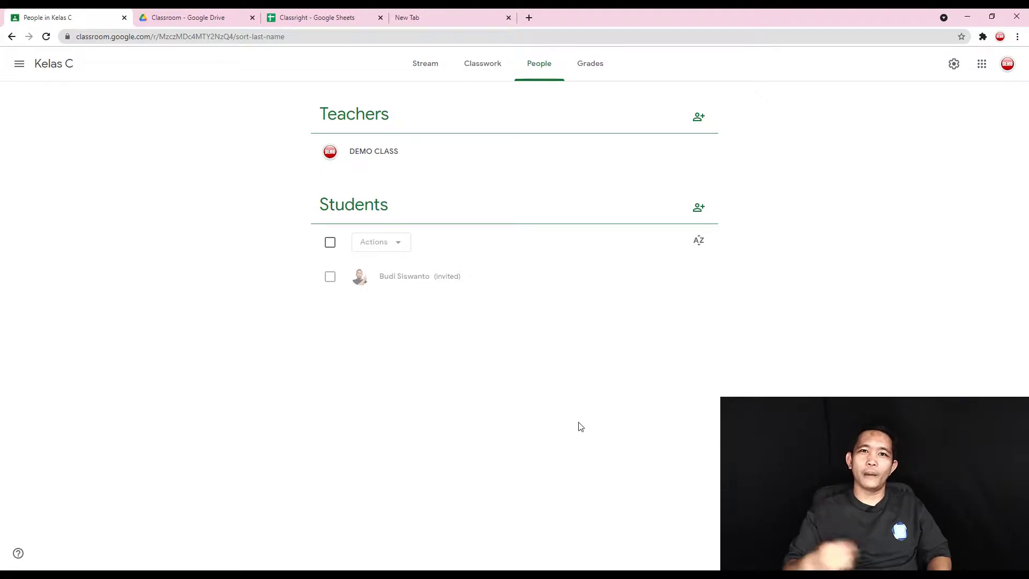
- Return from Kelas C to the Classes overview and open the Kelas A class stream
click(187, 12)
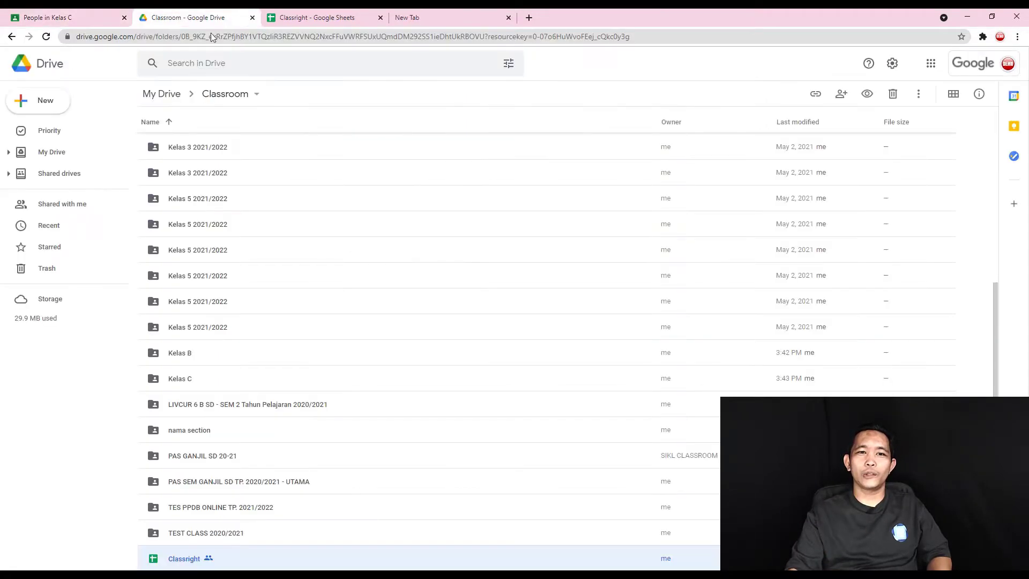
click(70, 18)
click(11, 36)
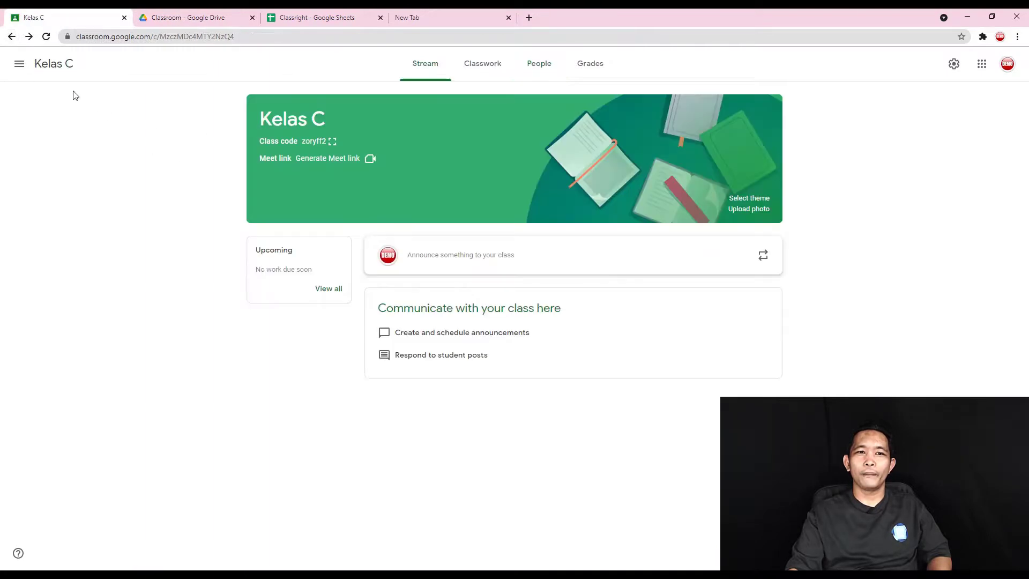
click(19, 64)
click(43, 73)
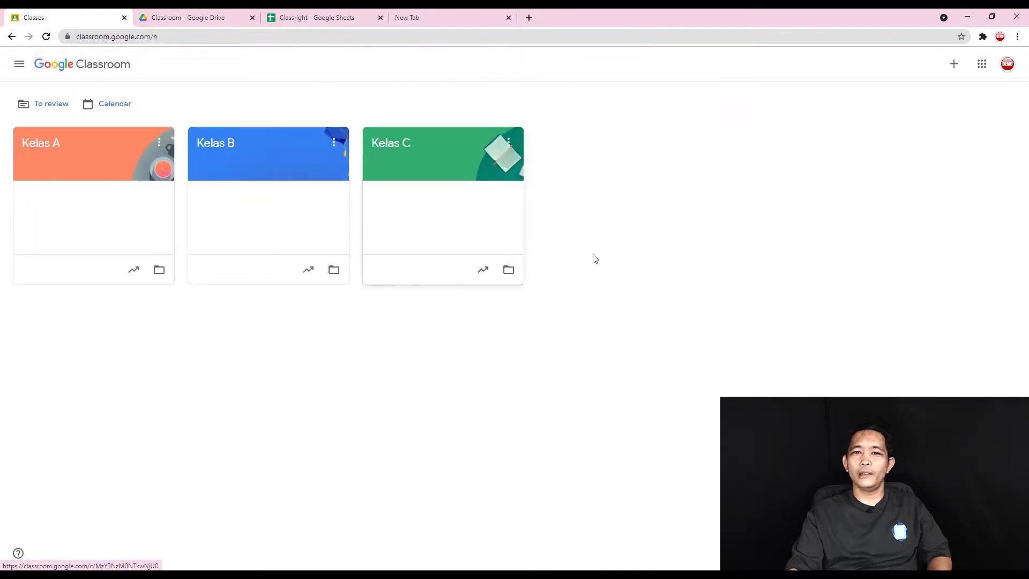
drag(3, 127, 542, 303)
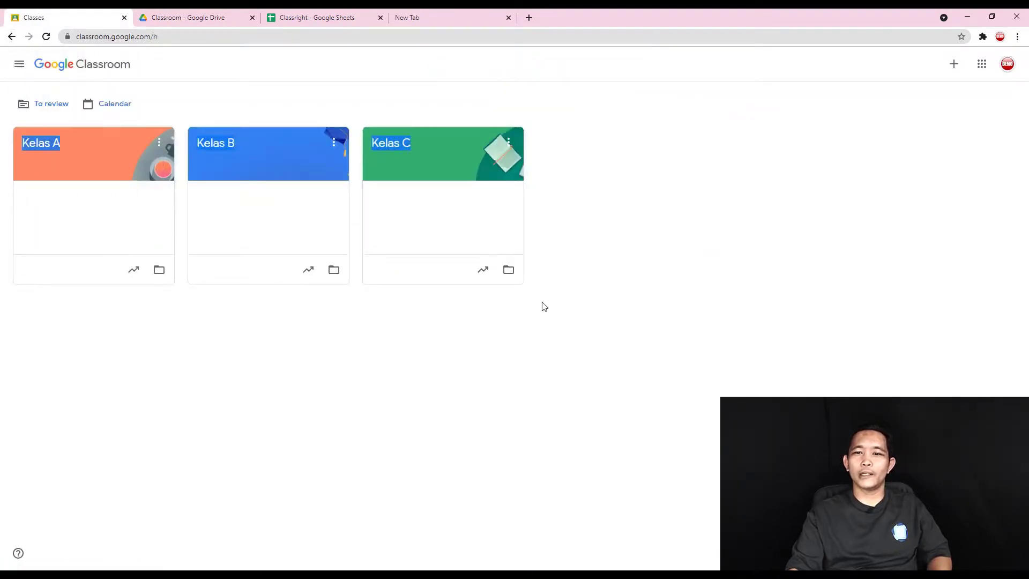
click(590, 331)
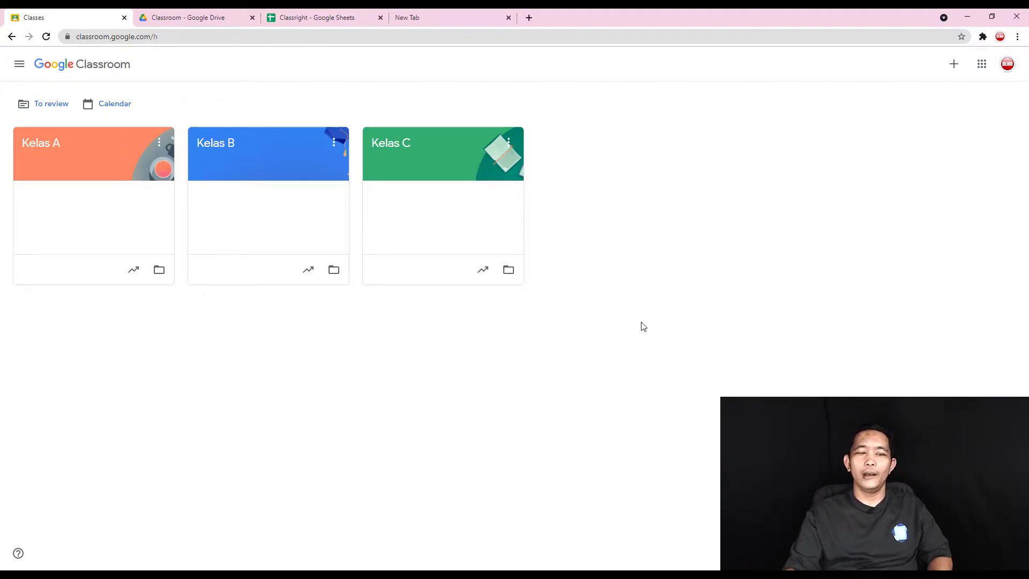
click(32, 152)
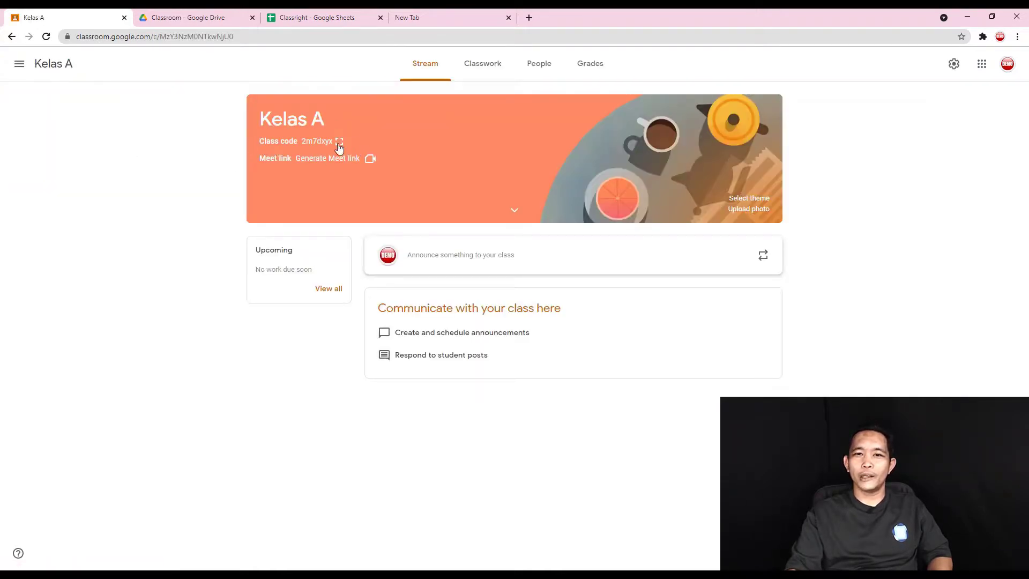
click(340, 143)
drag(406, 298, 648, 305)
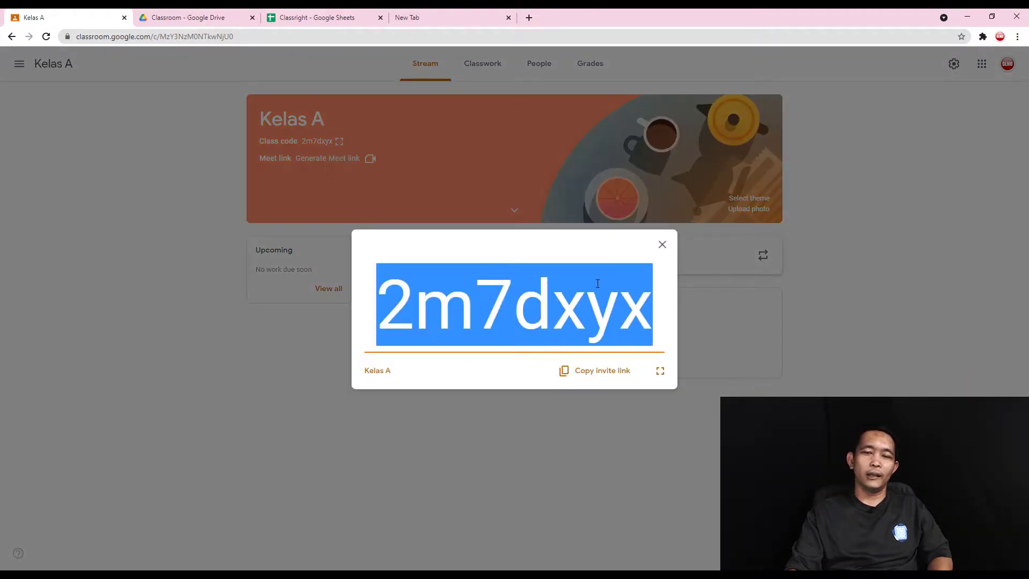
click(951, 224)
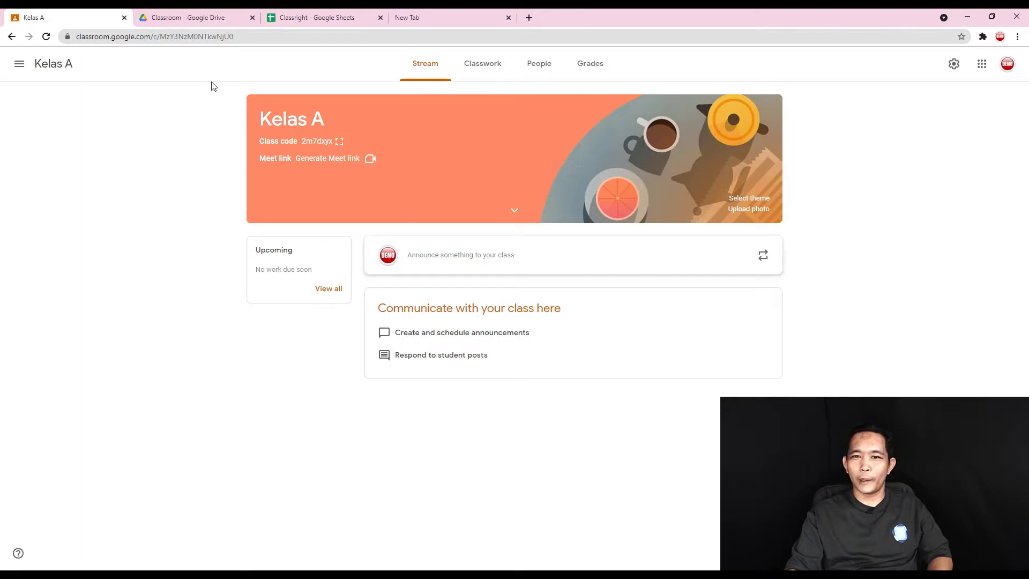
click(218, 36)
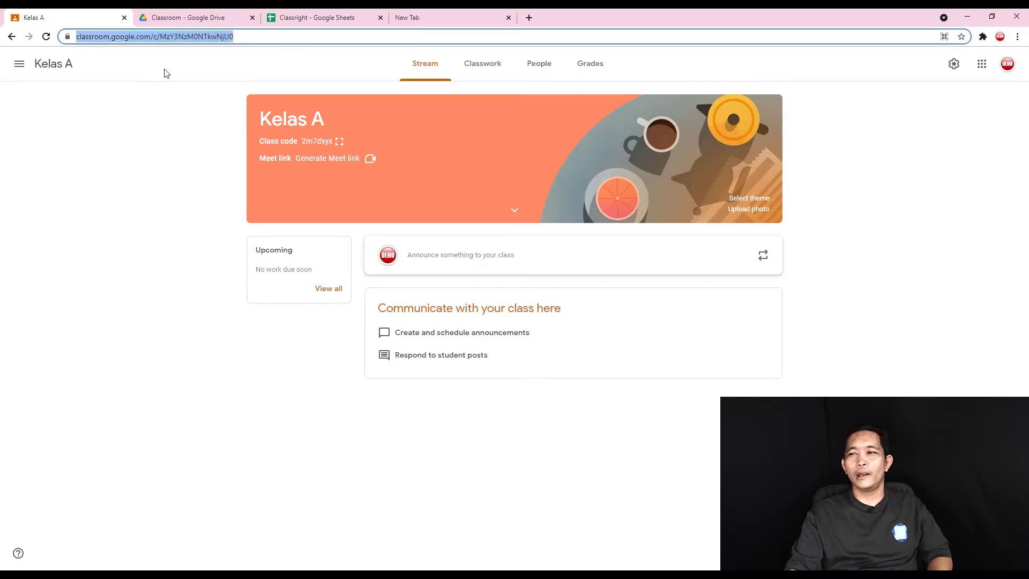
click(546, 483)
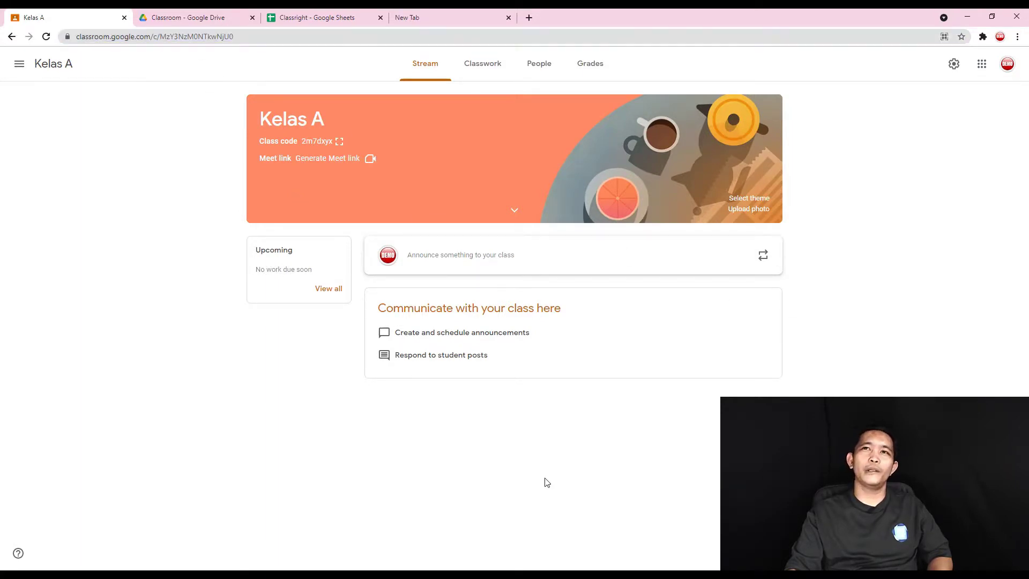